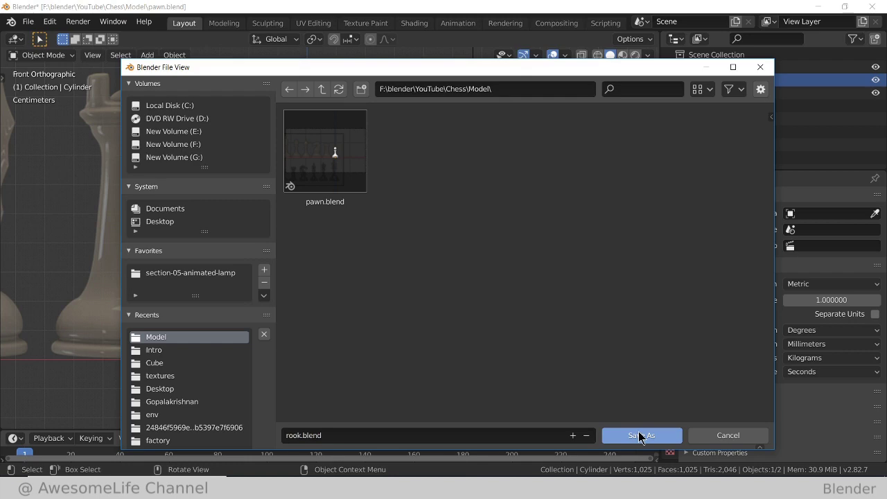
# Save the file as rook.blend in the Model folder and hide the viewport sidebar.
pyautogui.click(640, 435)
pyautogui.click(654, 80)
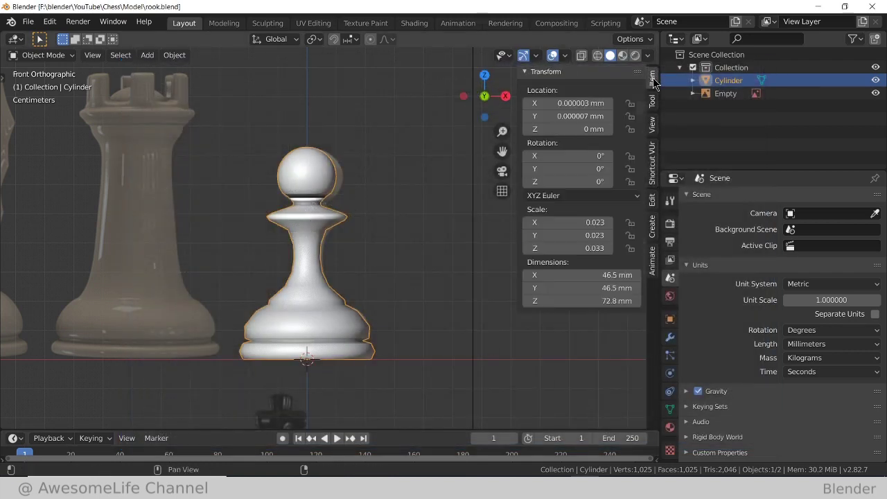
pyautogui.press('n')
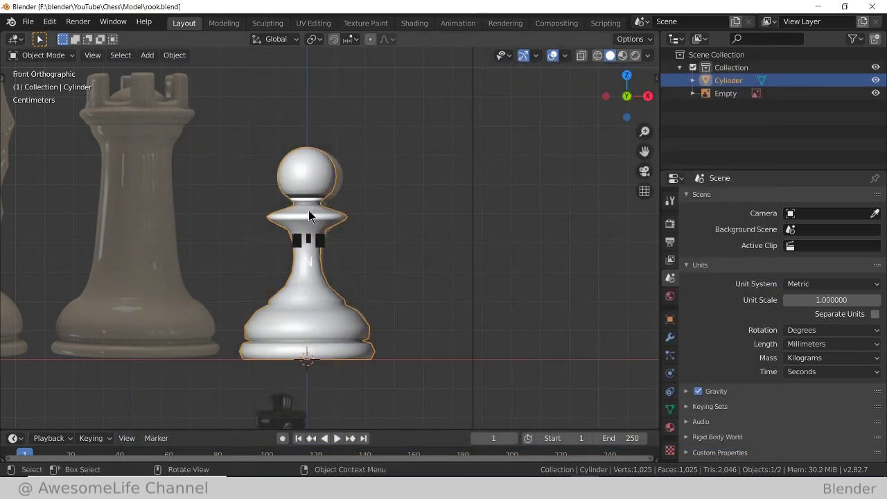
# Apply flat shading to the pawn object.
pyautogui.scroll(1, 308, 215)
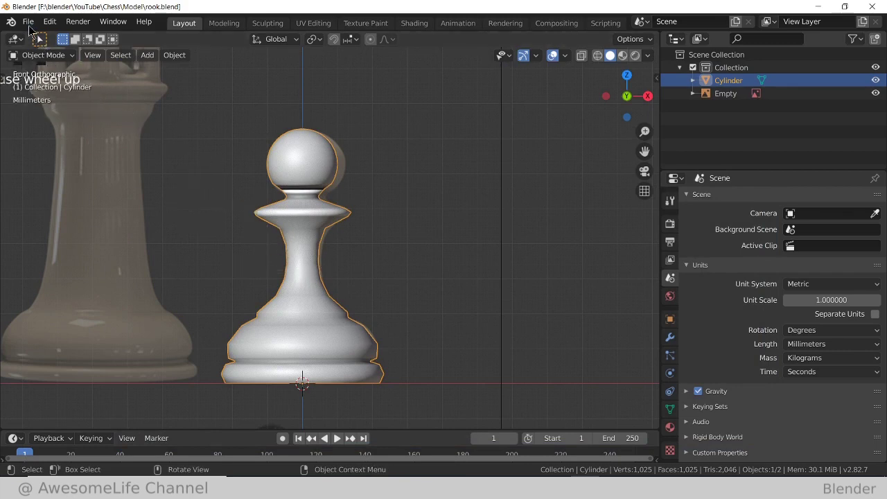
pyautogui.rightClick(328, 168)
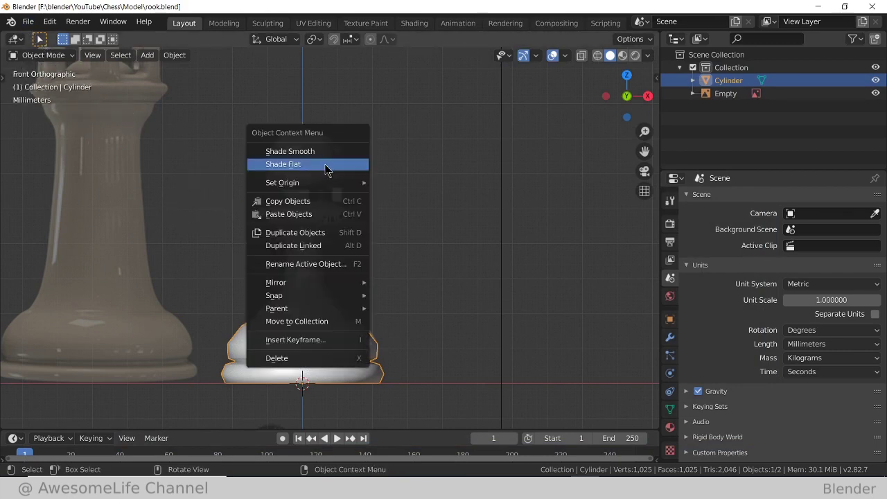
pyautogui.rightClick(327, 166)
# Enter Edit Mode on the pawn and turn on X-ray display to see through its mesh.
pyautogui.press('Tab')
pyautogui.scroll(2, 307, 297)
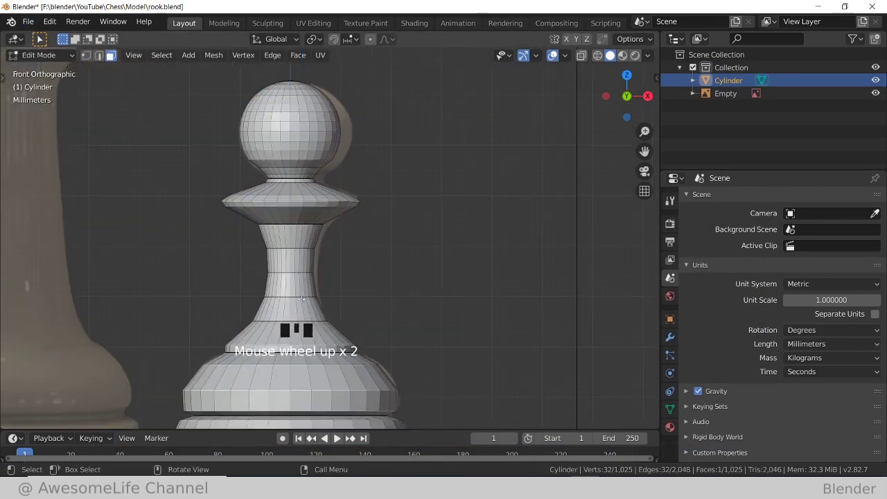
pyautogui.keyDown('shift'); pyautogui.moveTo(307, 297); pyautogui.dragTo(317, 284, button='middle'); pyautogui.keyUp('shift')
pyautogui.click(581, 55)
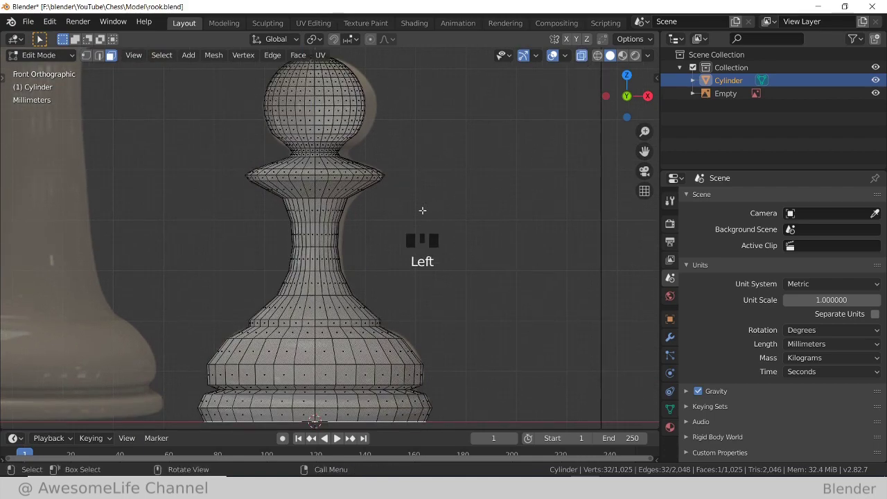
pyautogui.scroll(1, 422, 210)
pyautogui.keyDown('shift'); pyautogui.moveTo(421, 210); pyautogui.dragTo(429, 183, button='middle'); pyautogui.keyUp('shift')
pyautogui.scroll(-3, 429, 183)
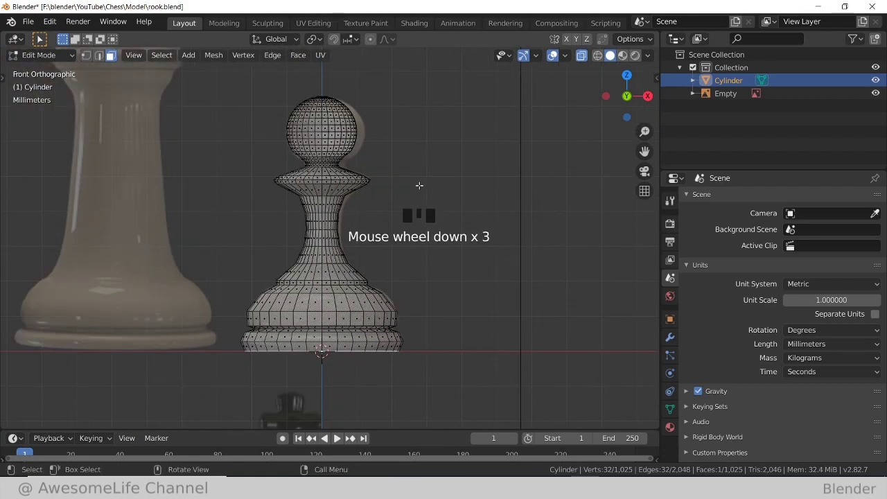
# In Object Mode, move the reference image about 59 mm along X so the rook picture is centred behind the pawn.
pyautogui.press('Tab')
pyautogui.click(420, 188)
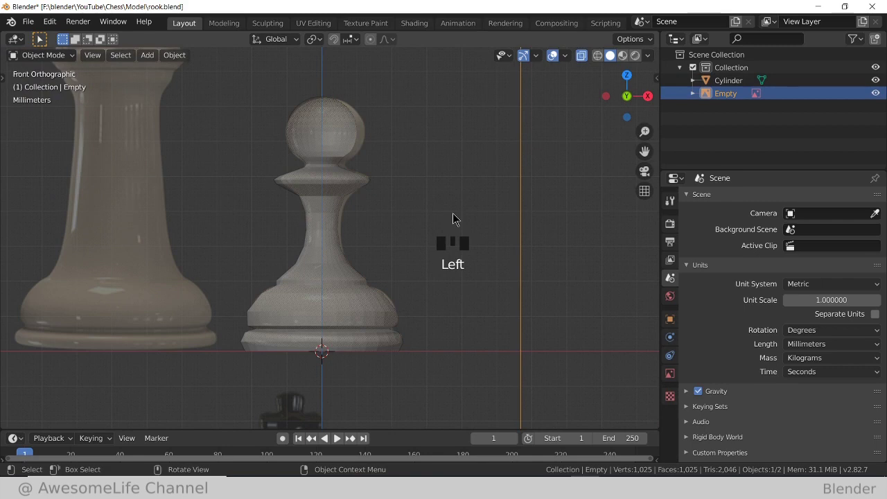
pyautogui.press('g')
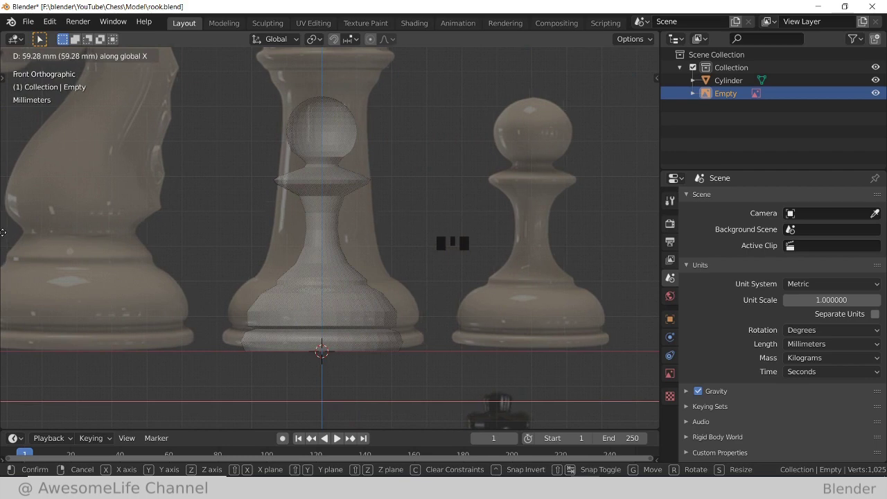
pyautogui.click(4, 233)
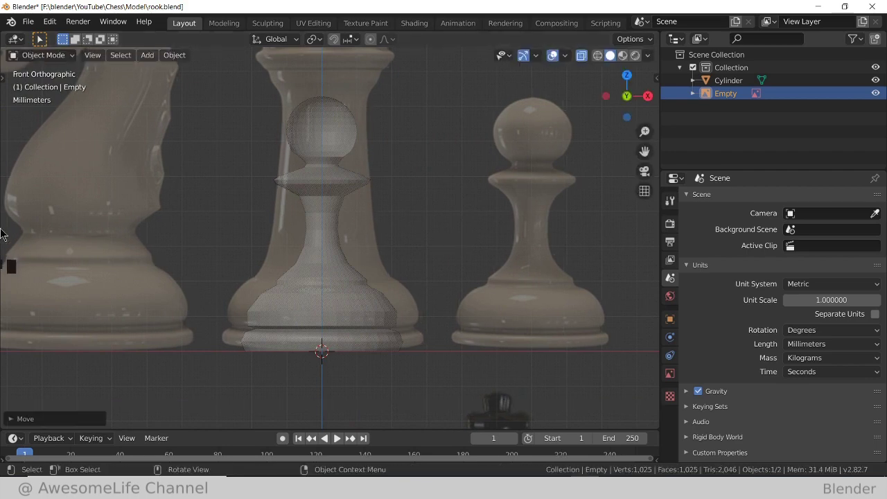
# Delete all vertices of the pawn mesh above its base, leaving only the lower rings.
pyautogui.click(319, 196)
pyautogui.press('Tab')
pyautogui.scroll(1, 291, 290)
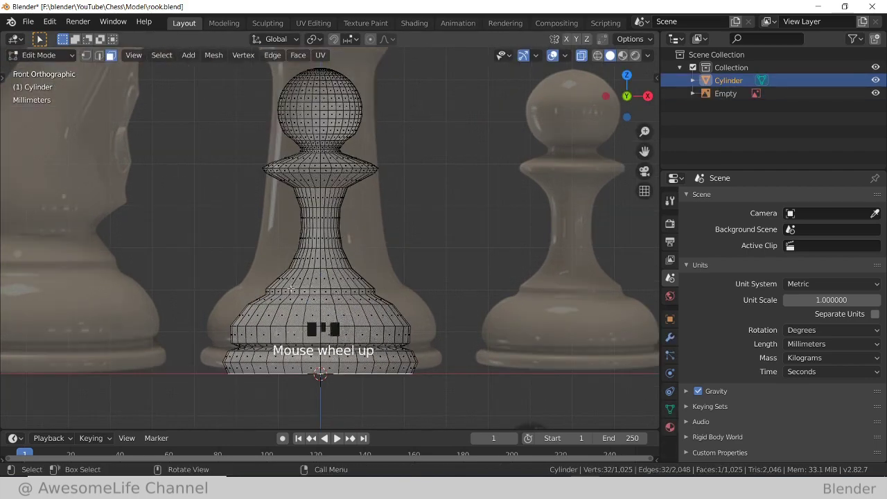
pyautogui.scroll(-1, 244, 118)
pyautogui.moveTo(240, 91); pyautogui.dragTo(449, 284)
pyautogui.press('x')
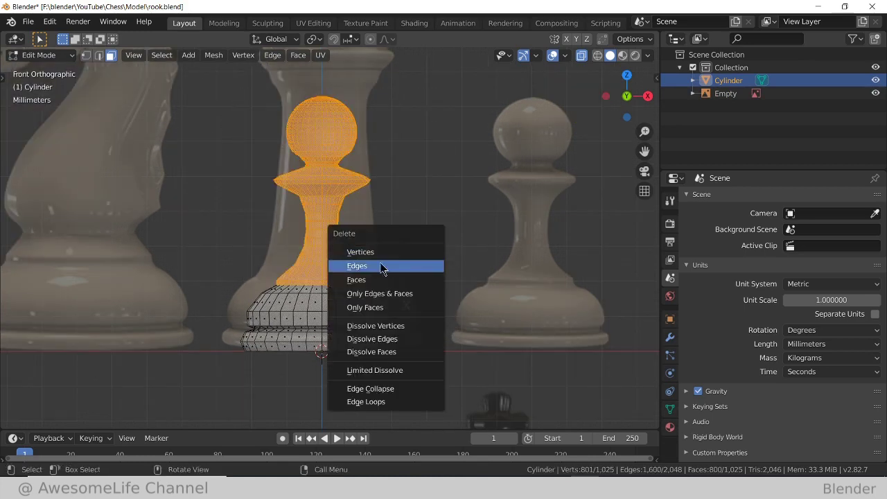
pyautogui.click(382, 252)
# Scale the remaining base object up by about 1.28 to match the width of the rook's base in the reference.
pyautogui.scroll(3, 346, 304)
pyautogui.keyDown('shift'); pyautogui.moveTo(346, 304); pyautogui.dragTo(284, 260, button='middle'); pyautogui.keyUp('shift')
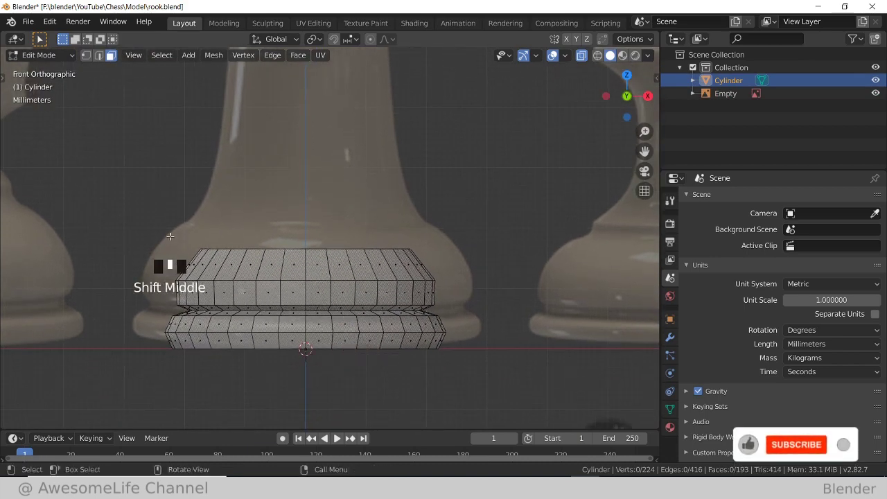
pyautogui.press('Tab')
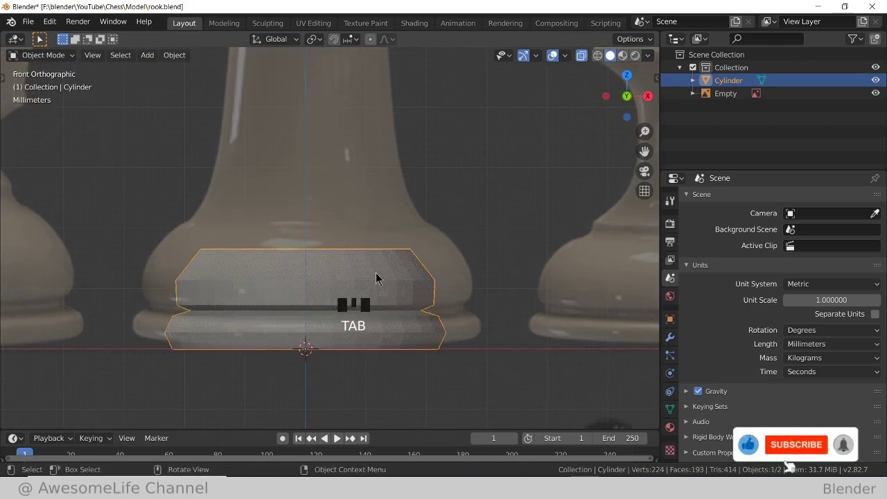
pyautogui.press('s')
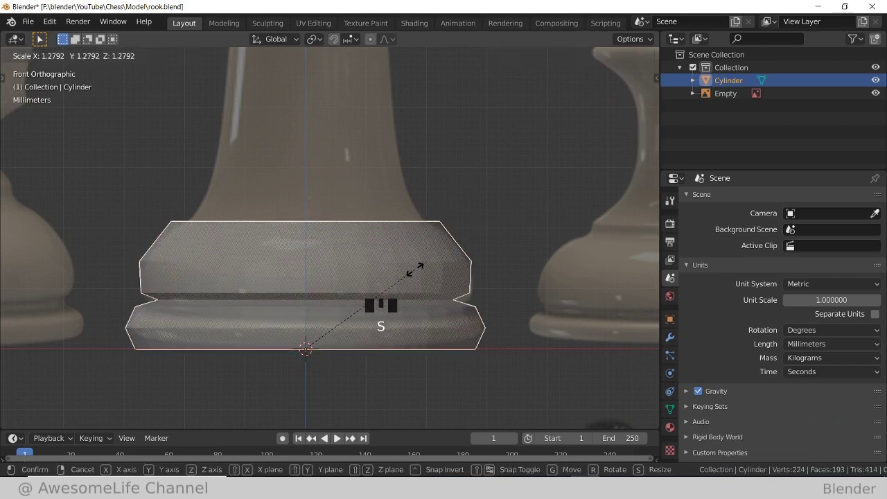
pyautogui.click(414, 270)
# In edge select mode, move the upper edge loop of the bottom ring down along Z to match the reference.
pyautogui.press('Tab')
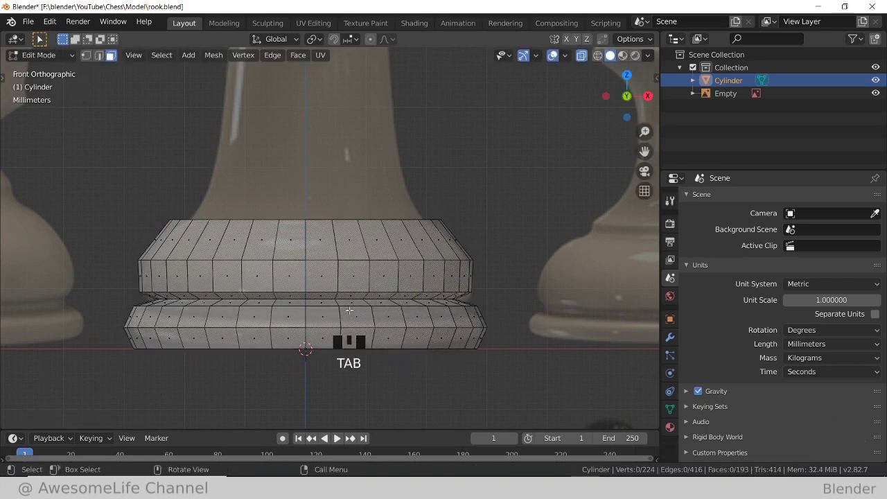
pyautogui.click(99, 61)
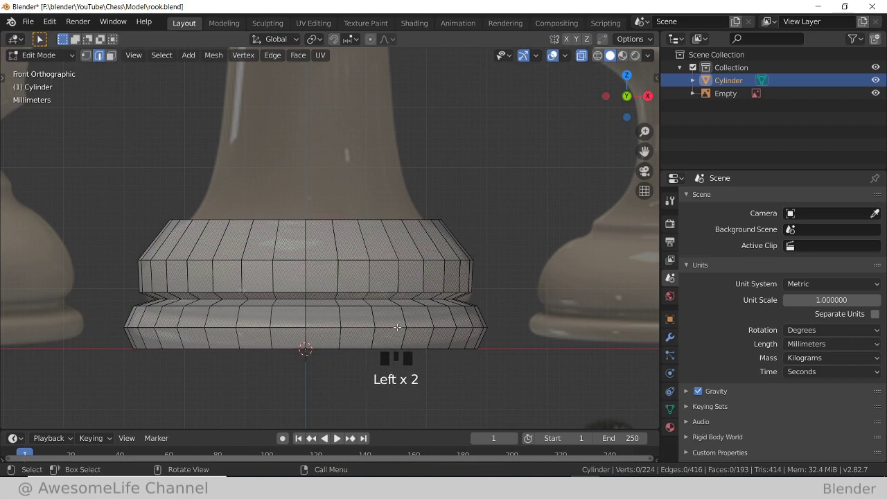
pyautogui.scroll(-1, 399, 326)
pyautogui.scroll(1, 399, 319)
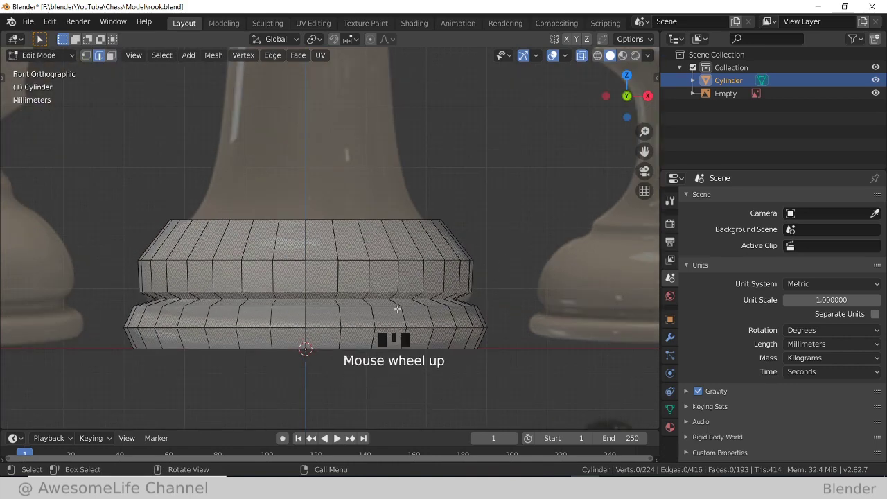
pyautogui.keyDown('alt'); pyautogui.click(394, 306); pyautogui.keyUp('alt')
pyautogui.press('g')
pyautogui.press('z')
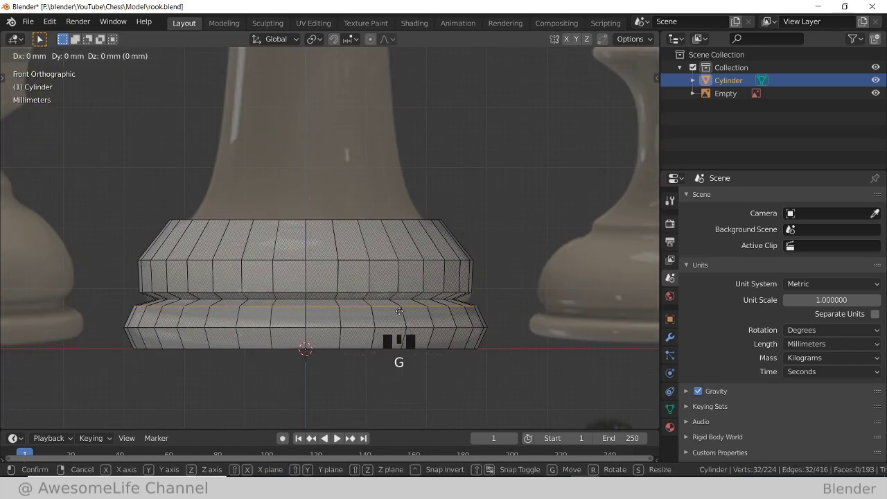
pyautogui.click(401, 319)
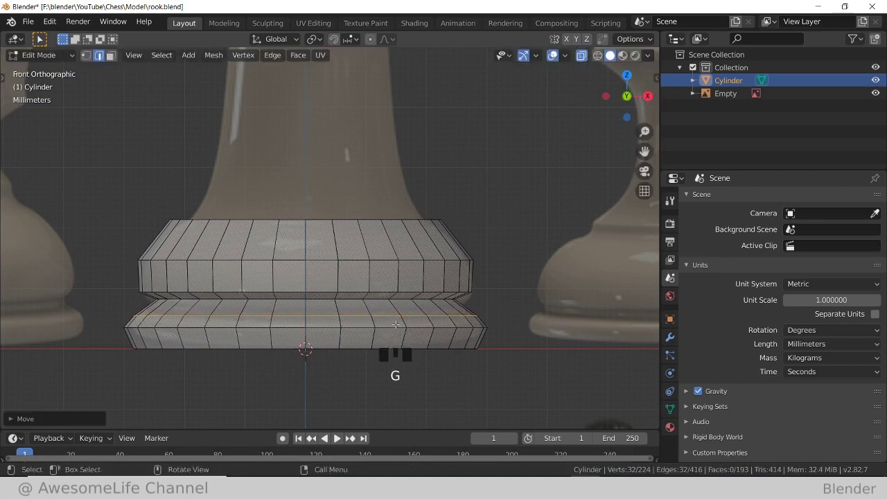
# Nudge the widest edge loop of the bottom ring slightly down along Z.
pyautogui.keyDown('alt'); pyautogui.click(396, 326); pyautogui.keyUp('alt')
pyautogui.press('g')
pyautogui.press('z')
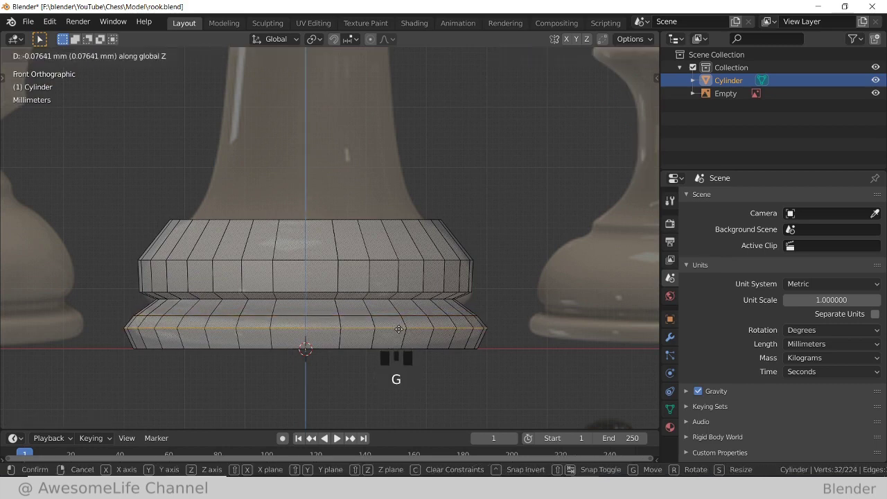
pyautogui.click(399, 331)
# Move the groove's innermost edge loop down about 1.5 mm along Z and scale it slightly outward.
pyautogui.scroll(2, 361, 331)
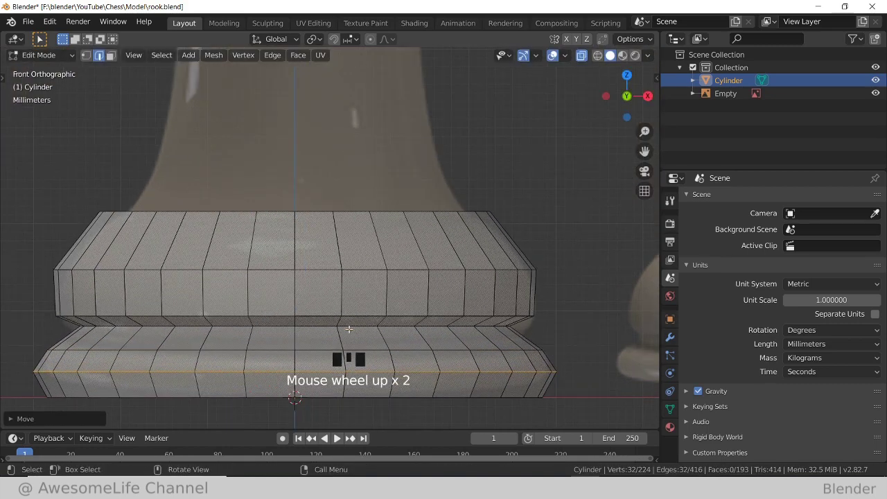
pyautogui.keyDown('alt'); pyautogui.click(410, 325); pyautogui.keyUp('alt')
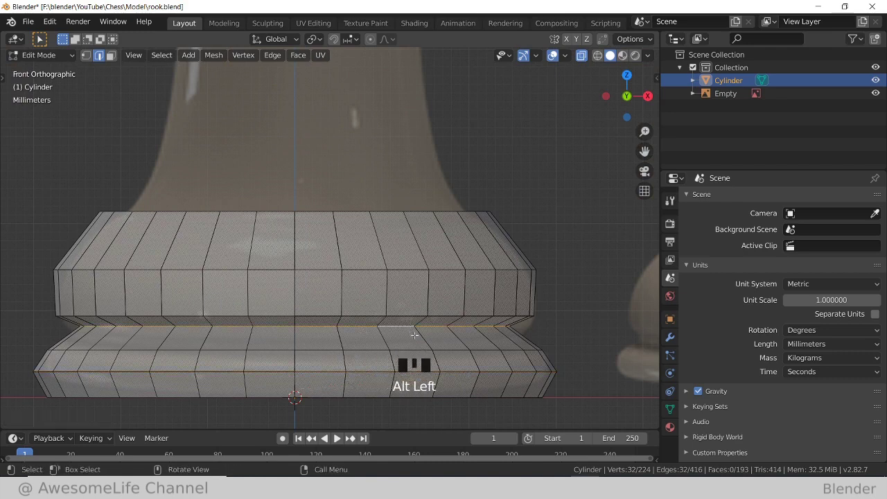
pyautogui.press('g')
pyautogui.press('z')
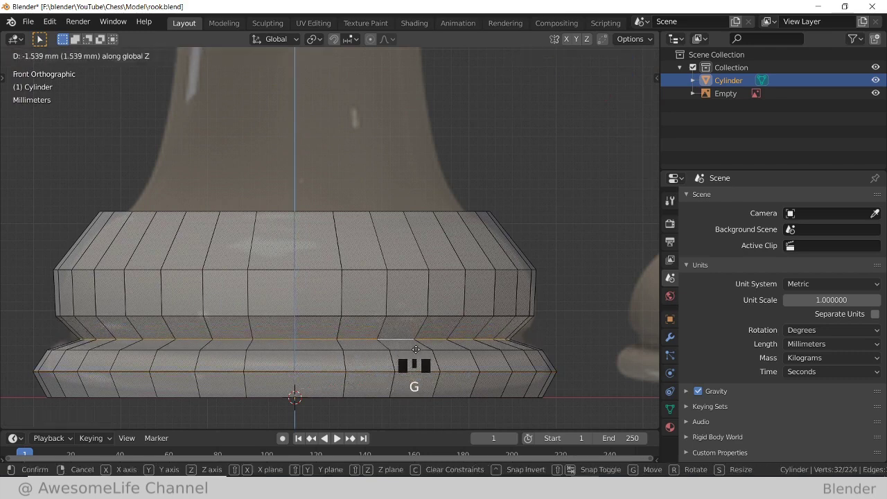
pyautogui.click(417, 346)
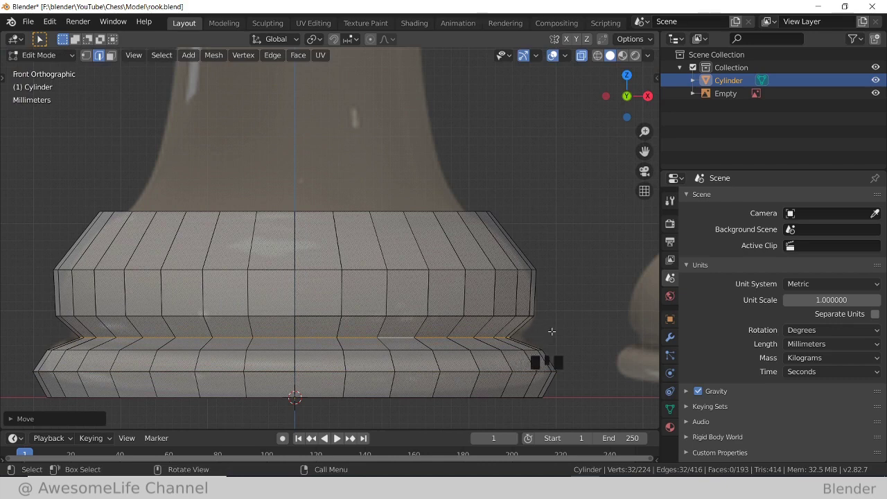
pyautogui.press('s')
pyautogui.click(481, 319)
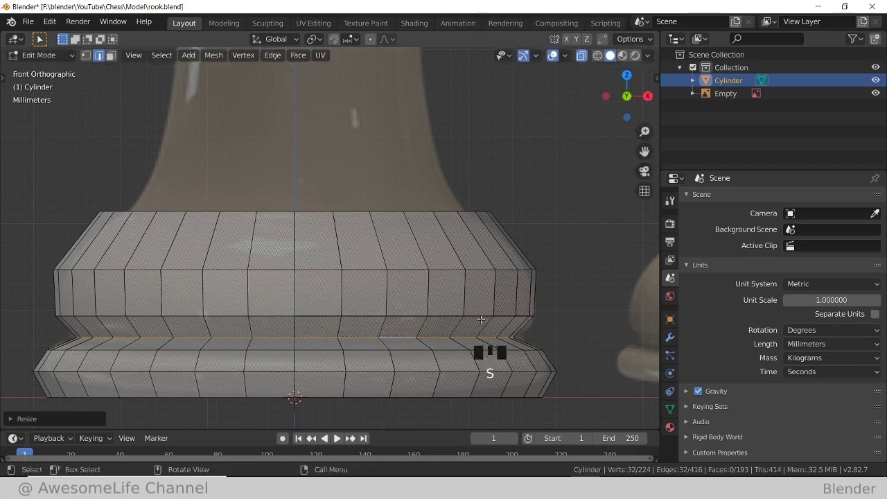
# Move the edge loop just above the groove down about 0.8 mm.
pyautogui.click(484, 331)
pyautogui.keyDown('alt'); pyautogui.click(472, 320); pyautogui.keyUp('alt')
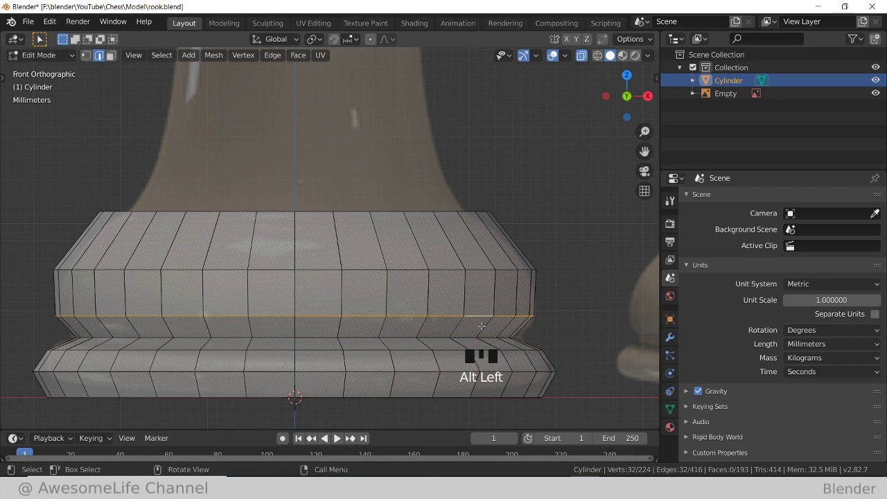
pyautogui.press('g')
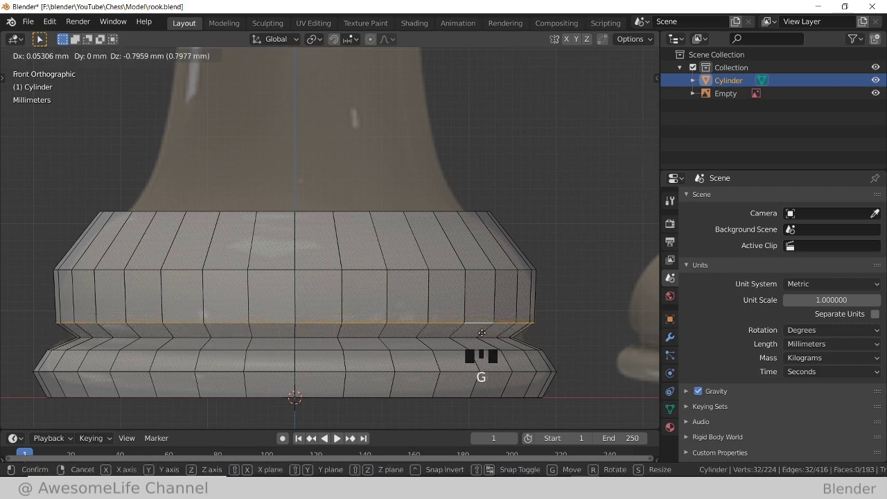
pyautogui.click(480, 320)
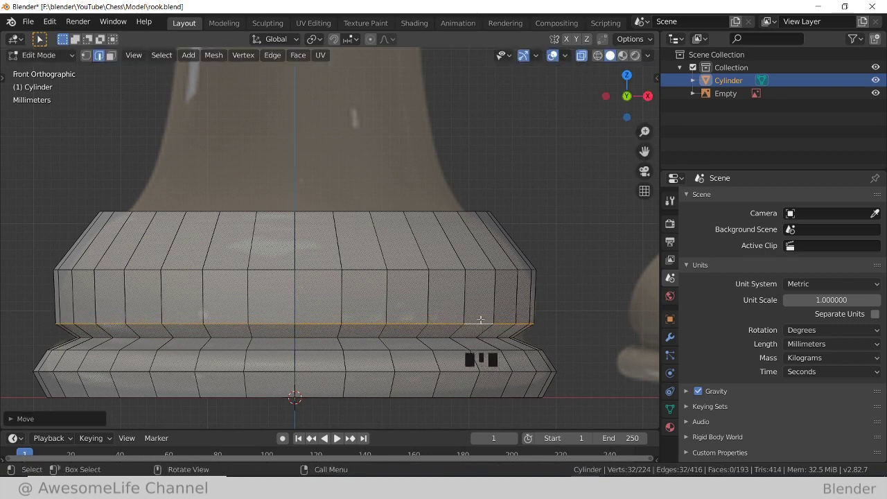
# Add a centred loop cut to the vertical band above the groove and scale it slightly outward to round the bulge.
pyautogui.hotkey('ctrl', 'r')
pyautogui.click(454, 297)
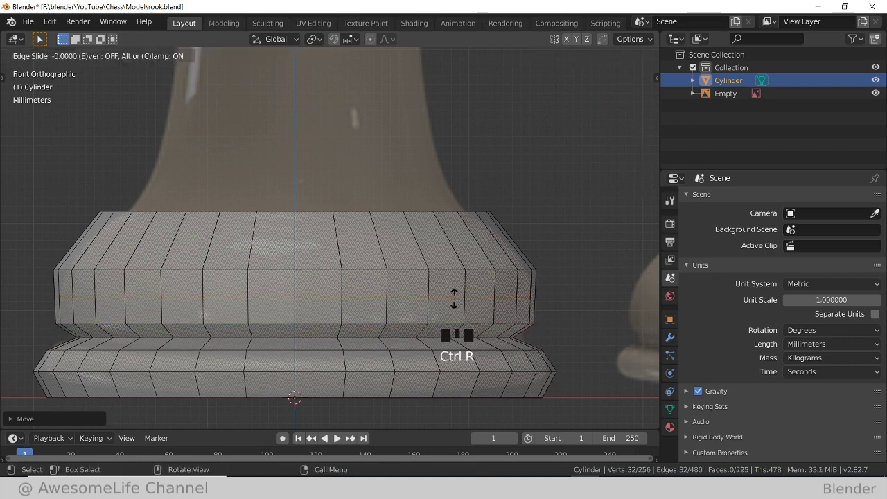
pyautogui.rightClick(503, 307)
pyautogui.press('s')
pyautogui.rightClick(502, 309)
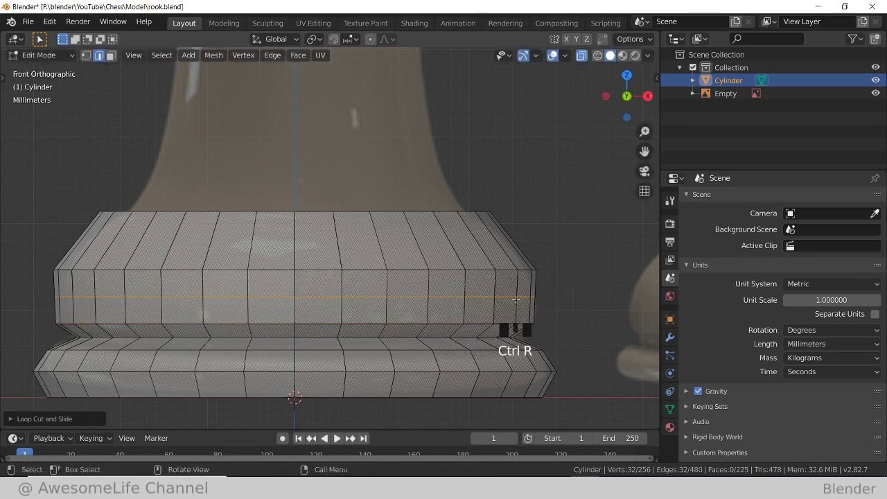
pyautogui.press('s')
pyautogui.click(584, 298)
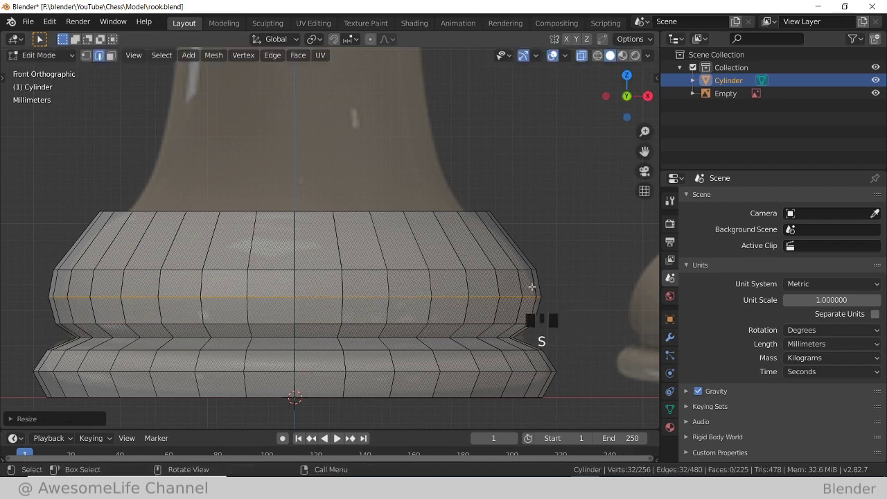
# Scale the edge loop above the new cut inward to about 0.96.
pyautogui.keyDown('alt'); pyautogui.click(523, 272); pyautogui.keyUp('alt')
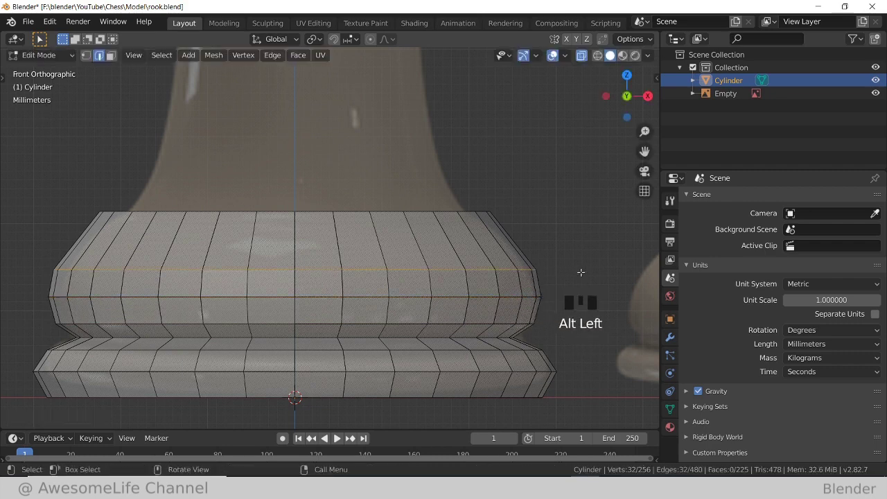
pyautogui.press('s')
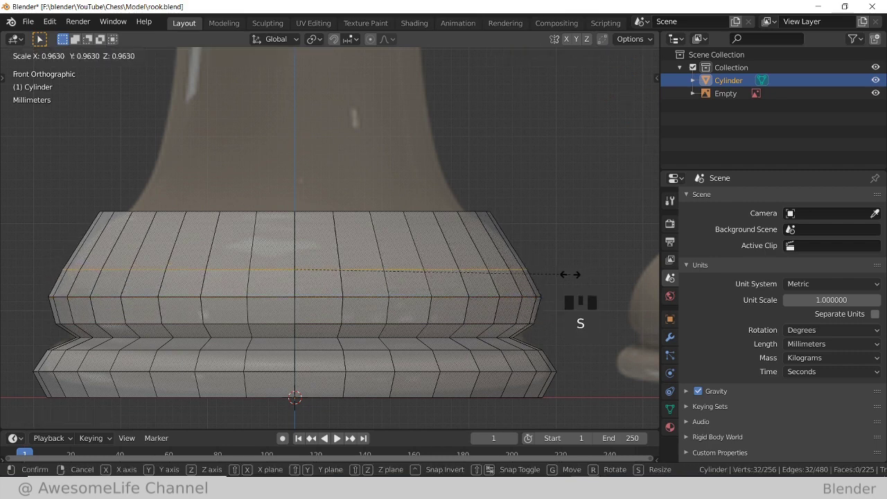
pyautogui.click(567, 274)
# Add a centred loop cut to the top band of the base and scale it inward to about 0.97.
pyautogui.hotkey('ctrl', 'r')
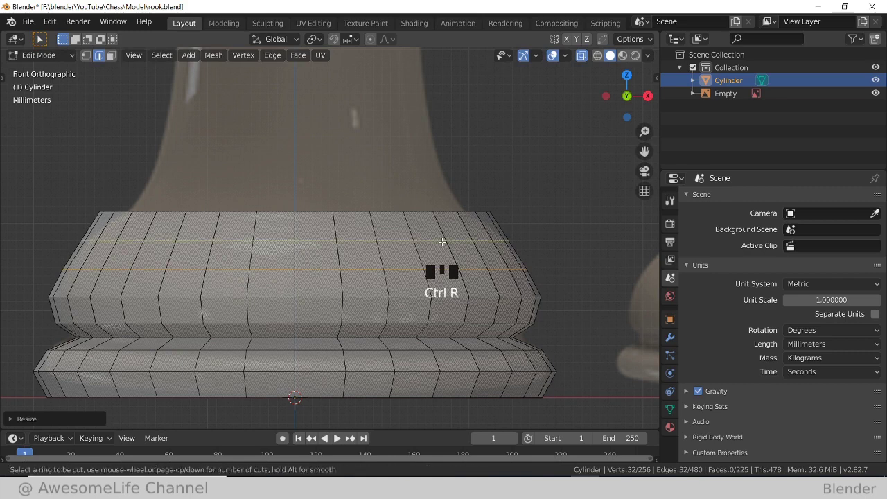
pyautogui.click(447, 242)
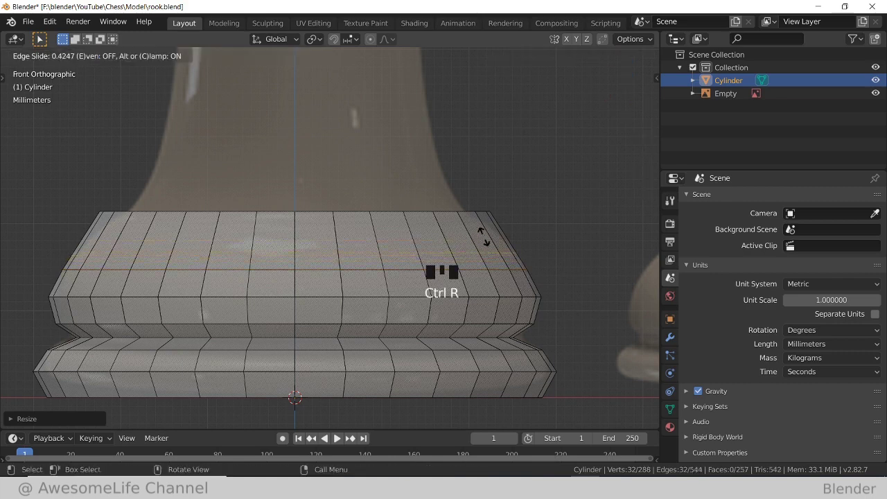
pyautogui.click(489, 221)
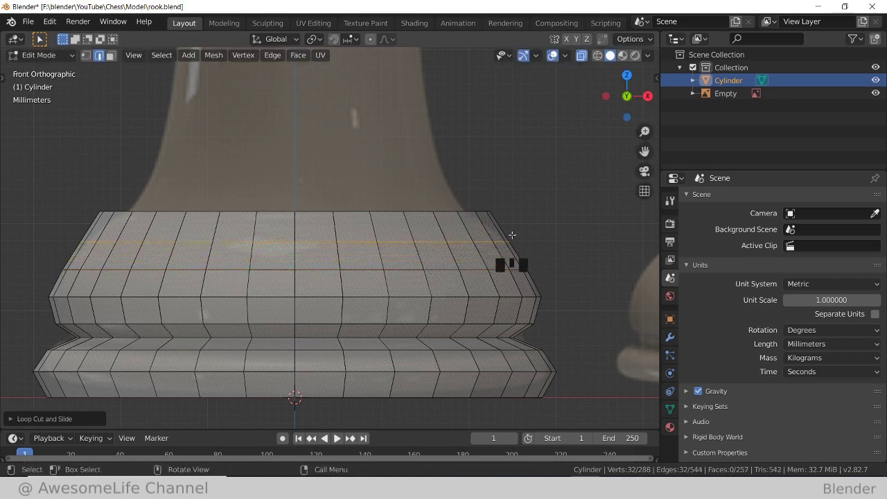
pyautogui.press('s')
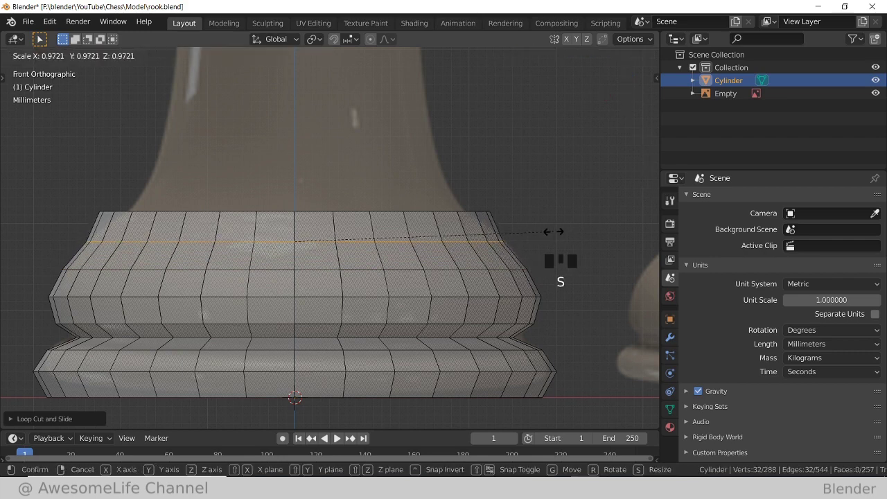
pyautogui.click(547, 231)
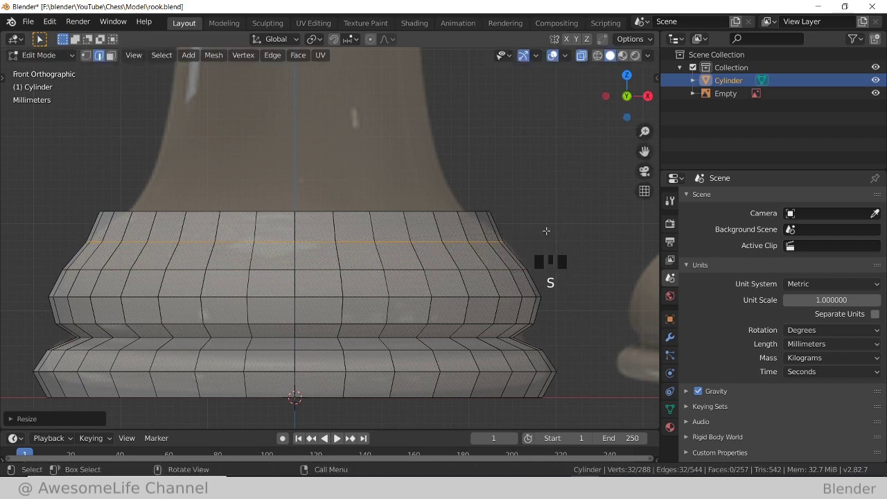
# Scale the base's top edge loop inward to the foot of the rook's body in the reference, and adjust the scale of the loop below it.
pyautogui.keyDown('alt'); pyautogui.click(469, 211); pyautogui.keyUp('alt')
pyautogui.press('s')
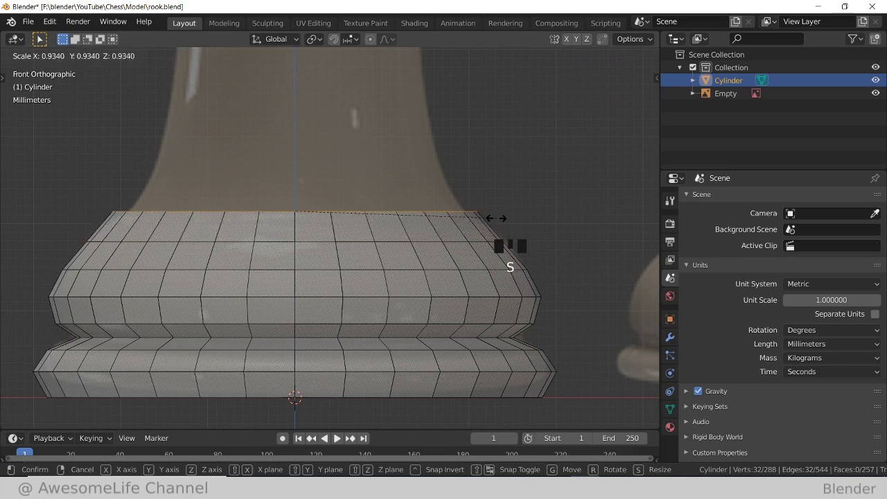
pyautogui.click(487, 220)
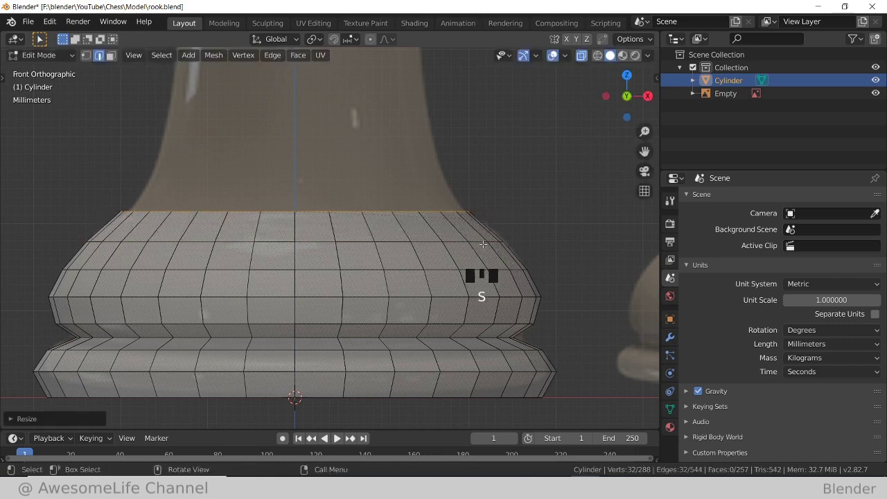
pyautogui.keyDown('alt'); pyautogui.click(485, 241); pyautogui.keyUp('alt')
pyautogui.press('s')
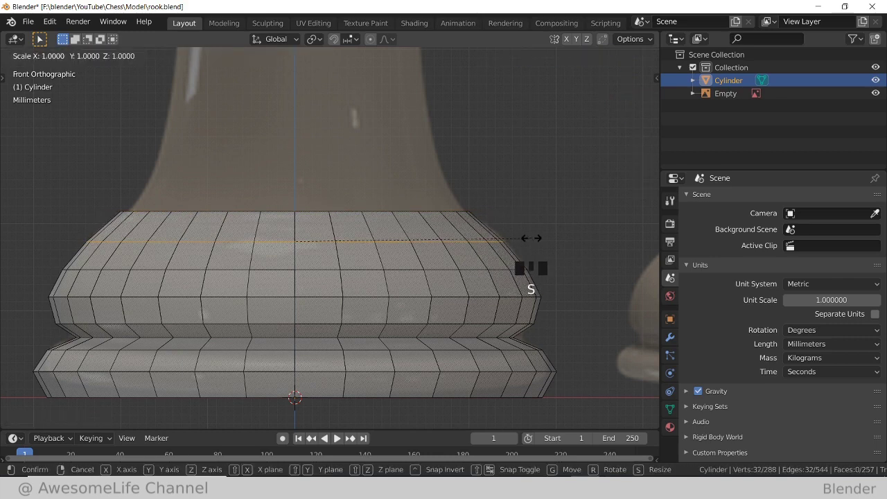
pyautogui.click(502, 238)
# Extrude the base's top edge loop upward to form the lower body and scale it inward toward the reference outline.
pyautogui.keyDown('shift'); pyautogui.moveTo(334, 228); pyautogui.dragTo(338, 284, button='middle'); pyautogui.keyUp('shift')
pyautogui.keyDown('alt'); pyautogui.click(485, 228); pyautogui.keyUp('alt')
pyautogui.keyDown('shift'); pyautogui.moveTo(489, 210); pyautogui.dragTo(447, 321, button='middle'); pyautogui.keyUp('shift')
pyautogui.scroll(-2, 492, 312)
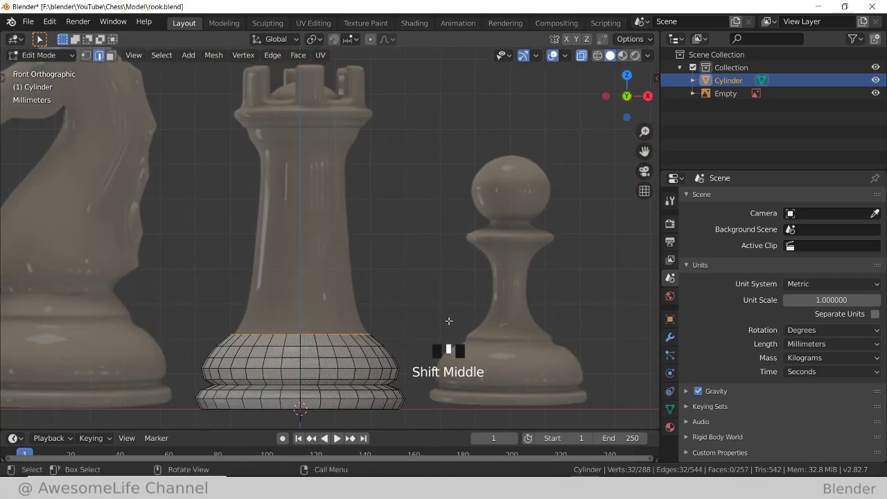
pyautogui.press('e')
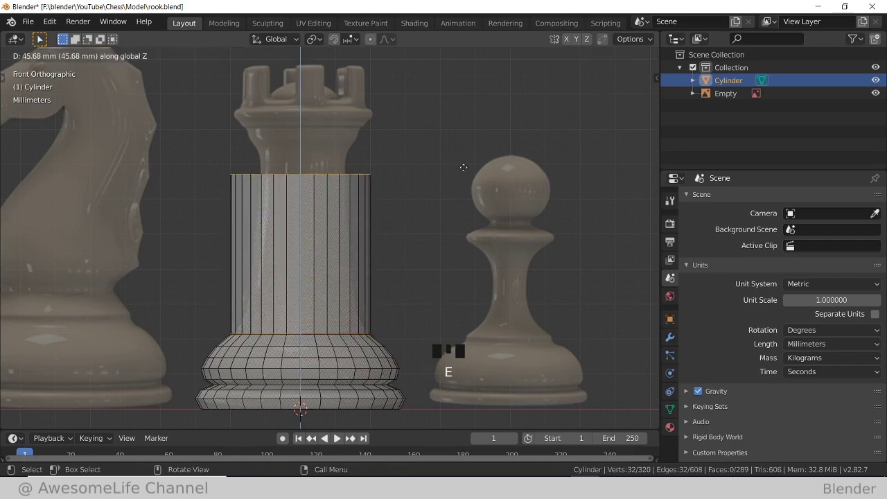
pyautogui.click(462, 260)
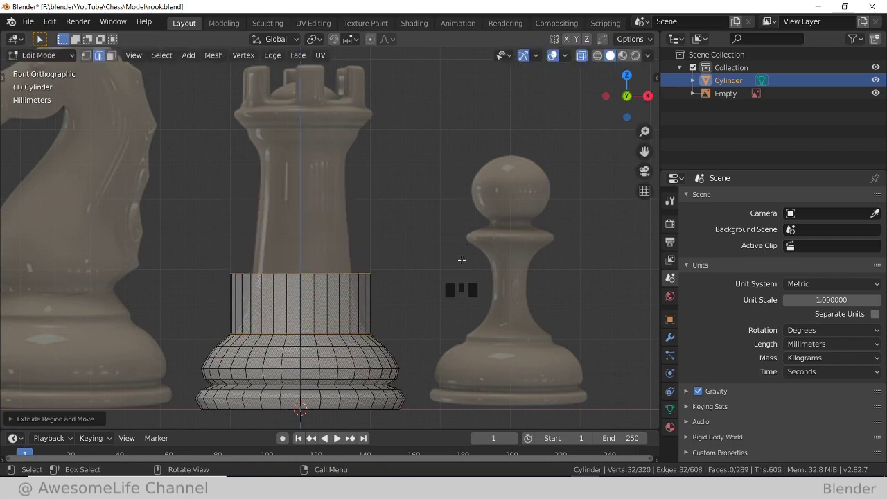
pyautogui.press('s')
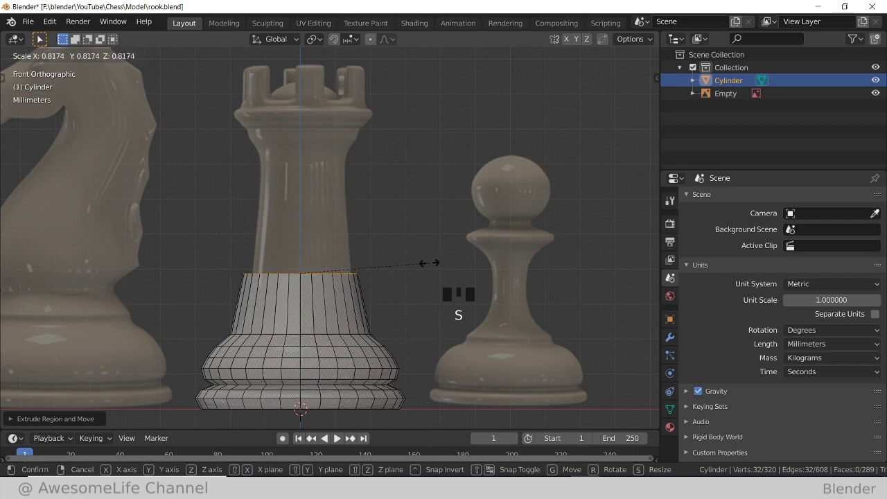
pyautogui.click(418, 264)
# Extrude the top edge loop up to the underside of the rook's flared head and scale it inward to about 0.82.
pyautogui.scroll(2, 346, 266)
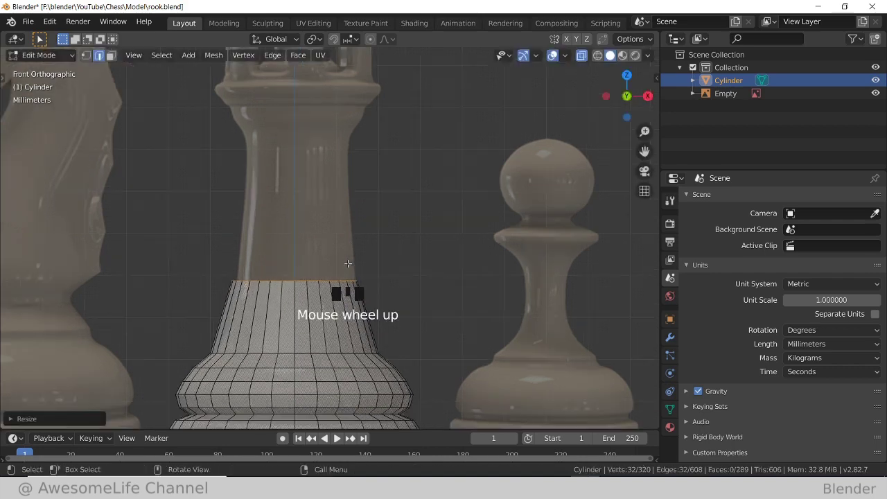
pyautogui.press('e')
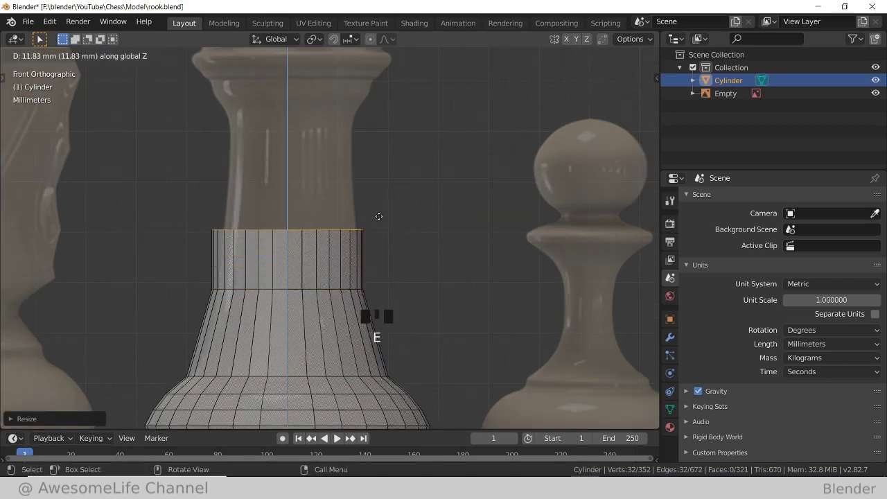
pyautogui.click(384, 125)
pyautogui.press('s')
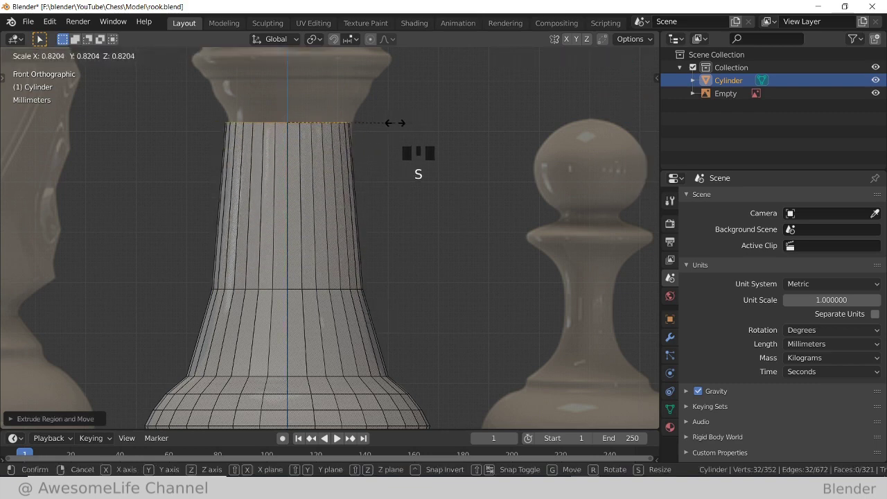
pyautogui.click(390, 123)
pyautogui.scroll(-1, 341, 248)
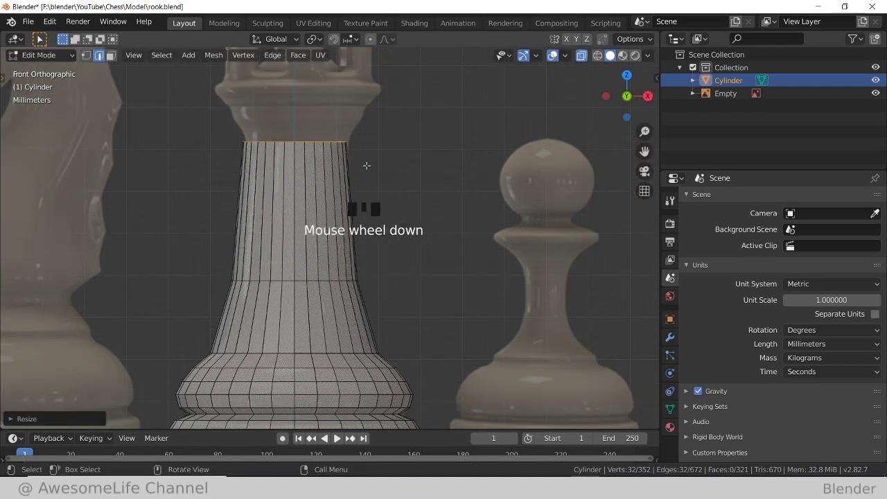
# Leave mesh editing and move the reference image about -0.77 mm along X to align it with the body.
pyautogui.press('Tab')
pyautogui.click(411, 137)
pyautogui.press('g')
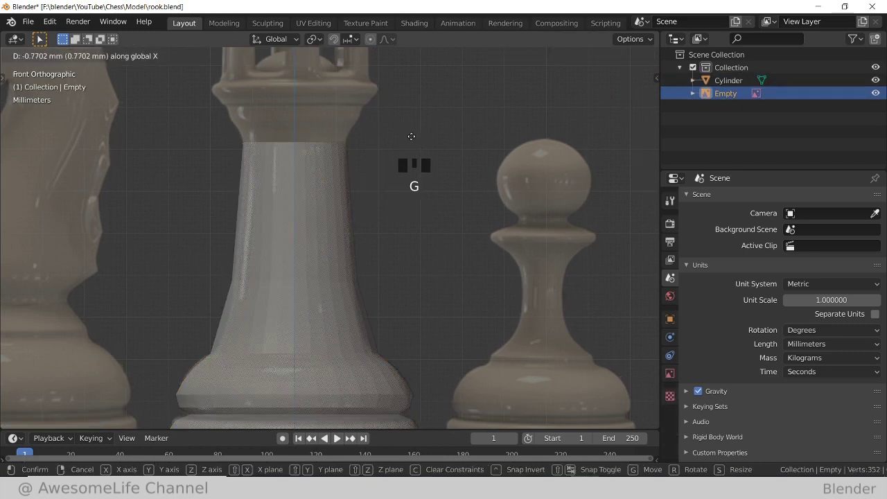
pyautogui.click(412, 142)
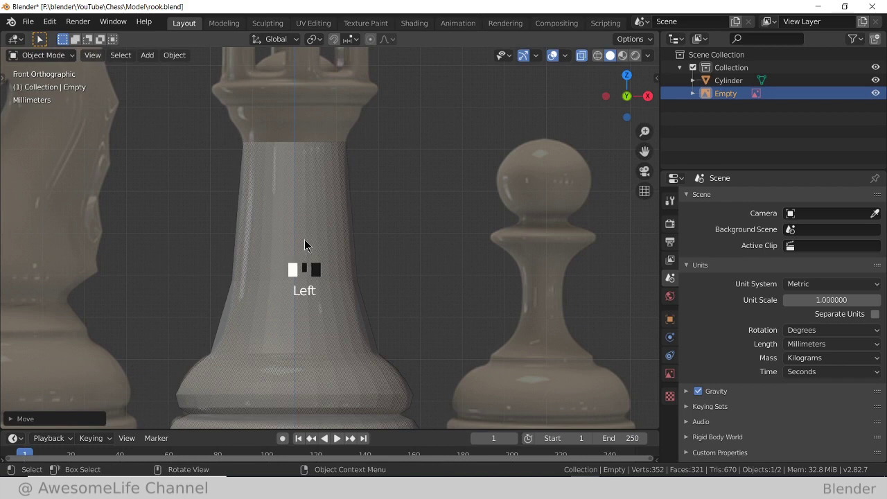
# Resume editing the rook mesh, add a centred loop cut to the lower body band, and scale it inward to match the reference curve.
pyautogui.click(327, 280)
pyautogui.scroll(2, 327, 281)
pyautogui.press('Tab')
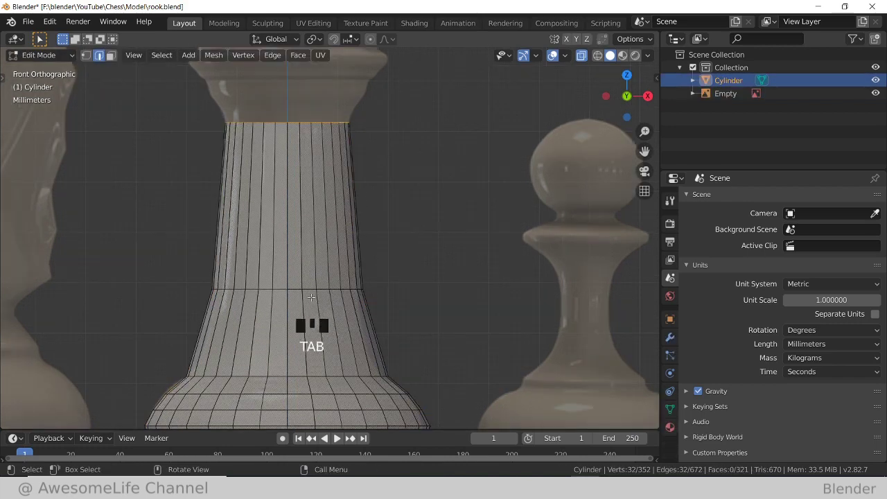
pyautogui.hotkey('ctrl', 'r')
pyautogui.click(340, 350)
pyautogui.click(367, 346)
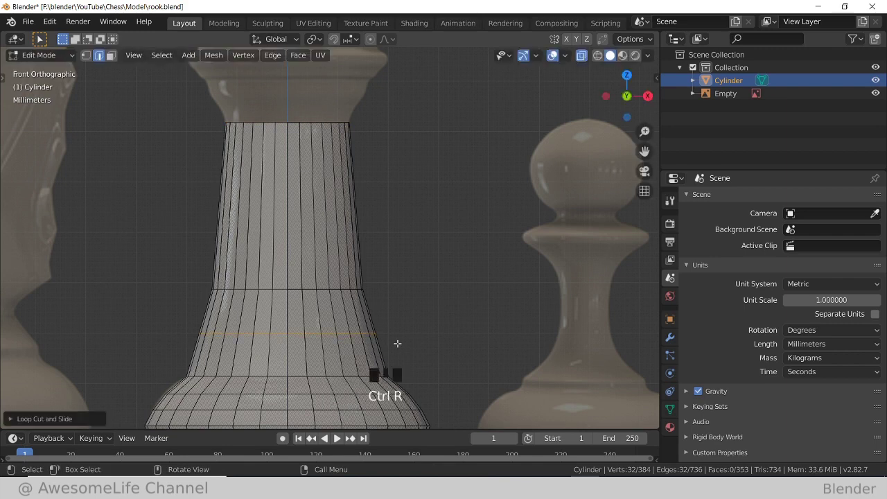
pyautogui.press('s')
pyautogui.click(424, 336)
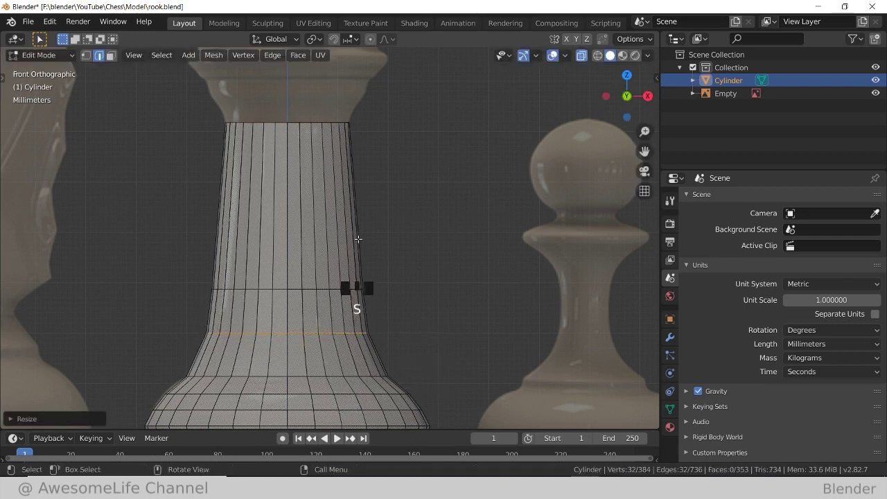
# Extrude the body's top edge loop up about 4.7 mm and scale it outward to form the flare under the head.
pyautogui.keyDown('shift'); pyautogui.moveTo(371, 267); pyautogui.dragTo(350, 309, button='middle'); pyautogui.keyUp('shift')
pyautogui.keyDown('shift'); pyautogui.scroll(1, 357, 248); pyautogui.keyUp('shift')
pyautogui.keyDown('shift'); pyautogui.moveTo(343, 194); pyautogui.dragTo(343, 227, button='middle'); pyautogui.keyUp('shift')
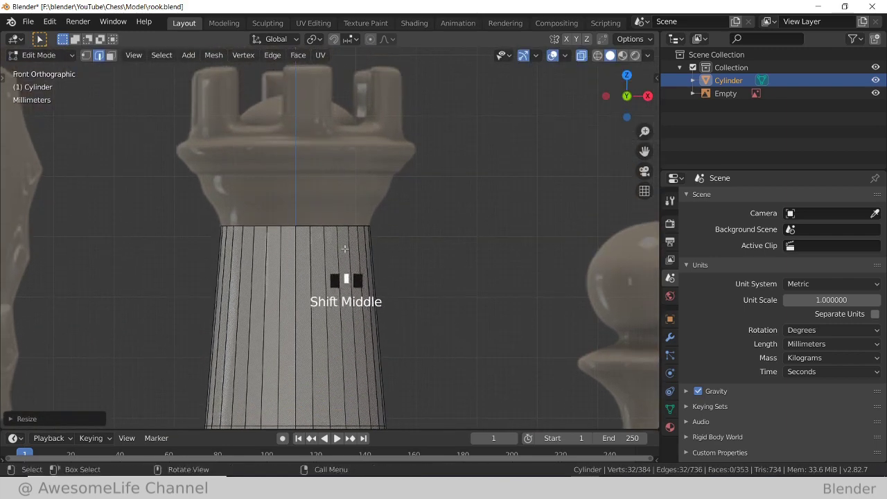
pyautogui.keyDown('alt'); pyautogui.click(349, 226); pyautogui.keyUp('alt')
pyautogui.press('e')
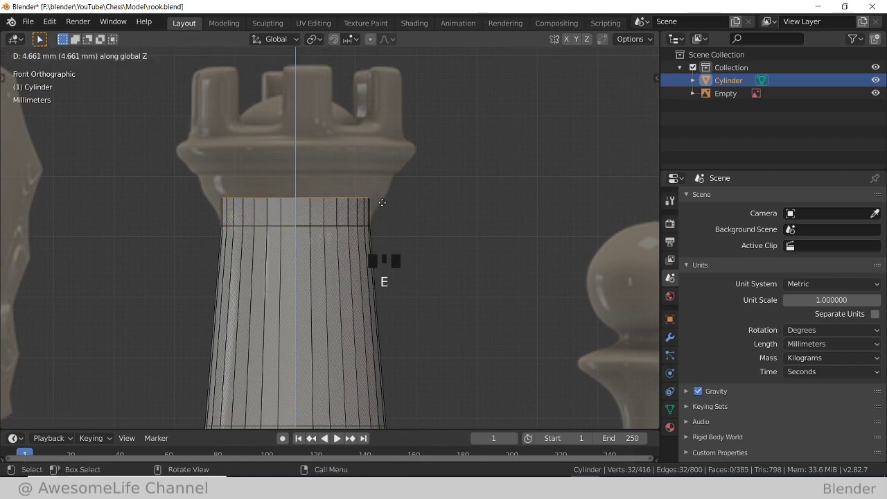
pyautogui.click(382, 202)
pyautogui.press('s')
pyautogui.click(406, 206)
# Extrude the flare's top edge loop straight up about 3.7 mm along Z.
pyautogui.press('e')
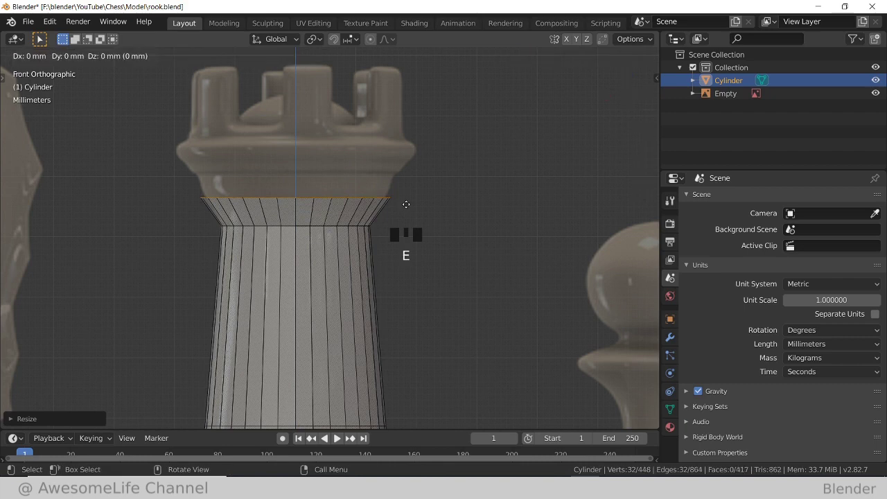
pyautogui.press('z')
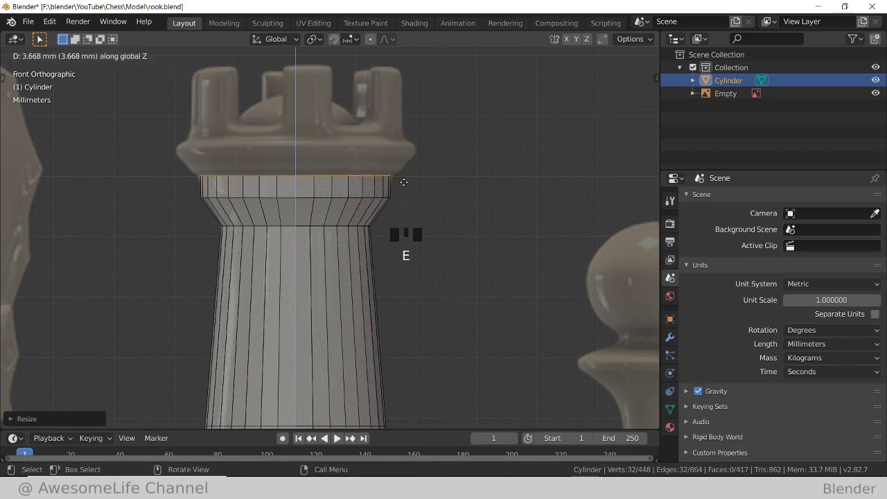
pyautogui.click(404, 182)
# Extrude the top edge loop up about 1.1 mm and scale it outward to about 1.18 to start the collar.
pyautogui.scroll(1, 398, 187)
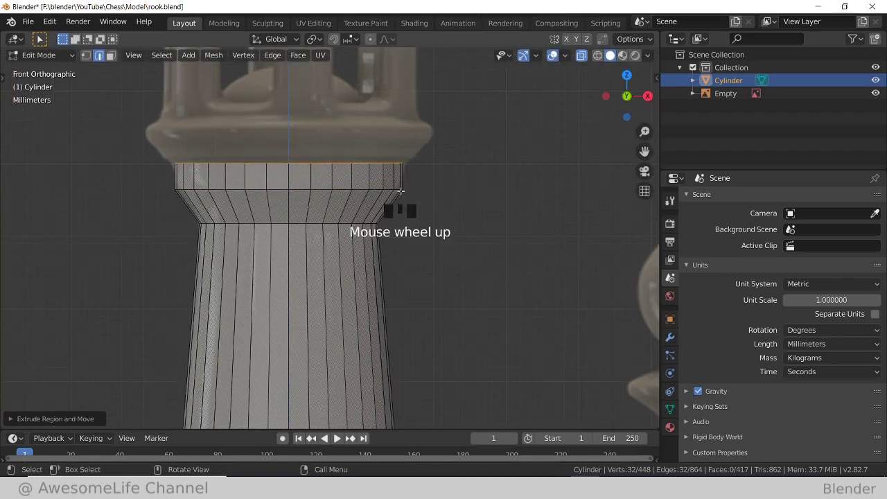
pyautogui.keyDown('shift'); pyautogui.moveTo(391, 229); pyautogui.dragTo(404, 233, button='middle'); pyautogui.keyUp('shift')
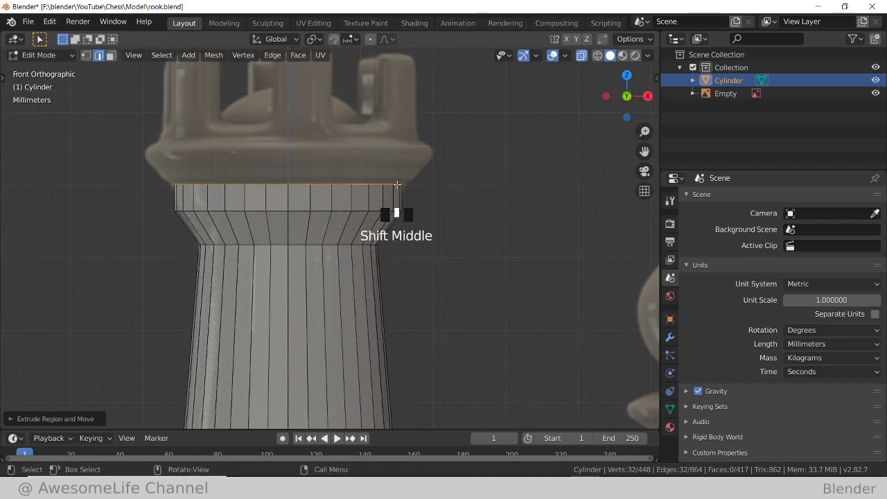
pyautogui.press('e')
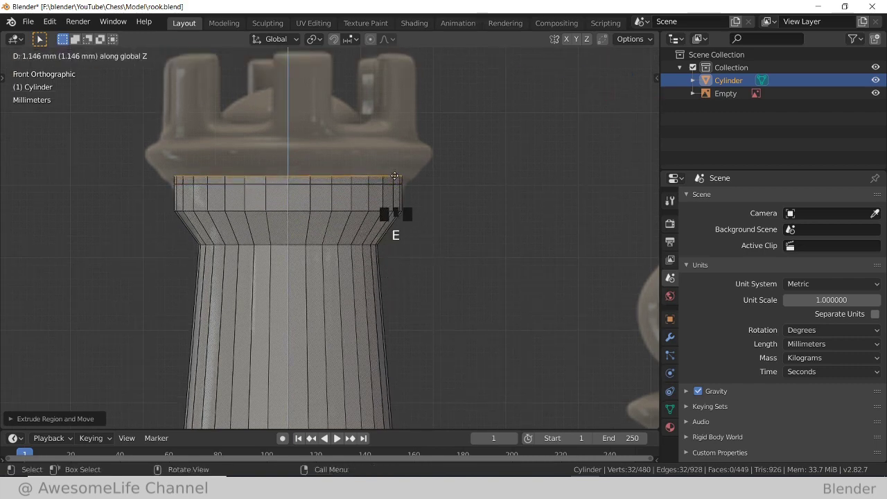
pyautogui.click(394, 176)
pyautogui.press('s')
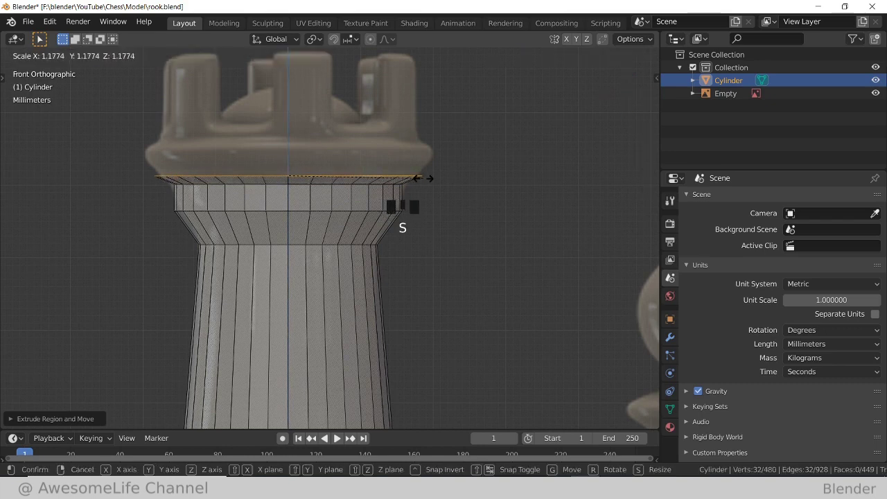
pyautogui.click(418, 178)
# Extrude the collar's edge loop up about 1 mm, then extrude it again along Z to the collar's upper edge in the reference.
pyautogui.press('e')
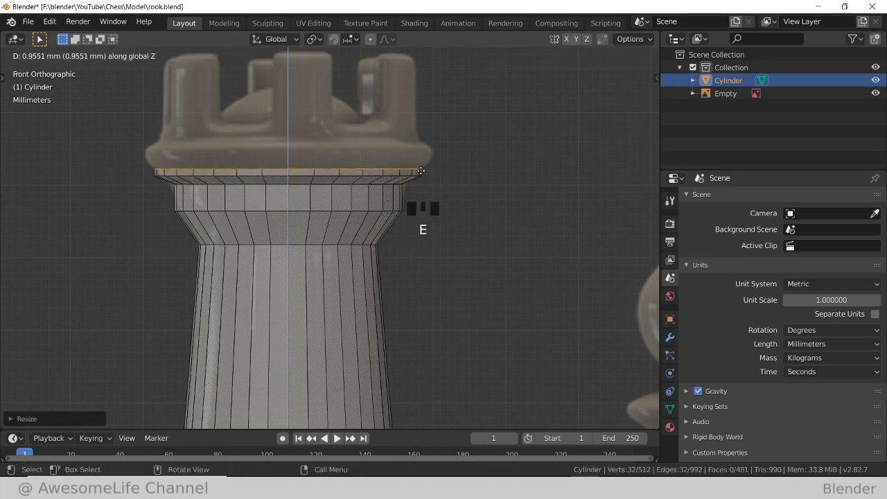
pyautogui.click(420, 170)
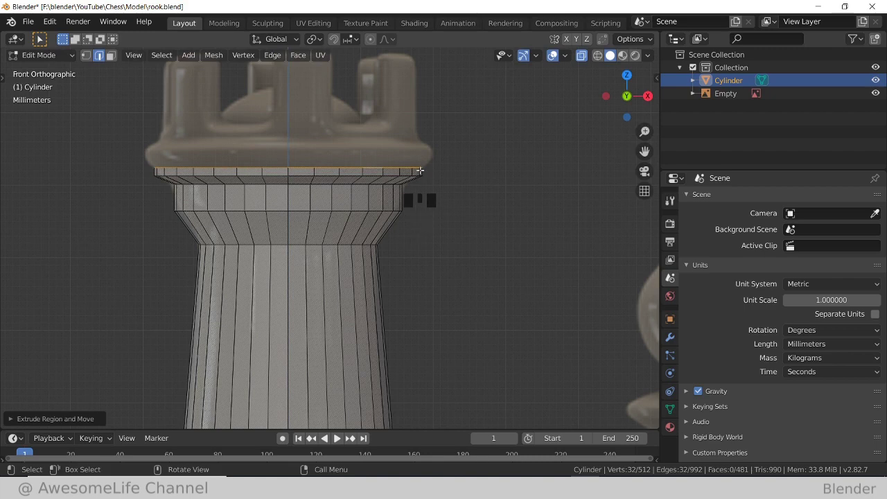
pyautogui.press('e')
pyautogui.press('z')
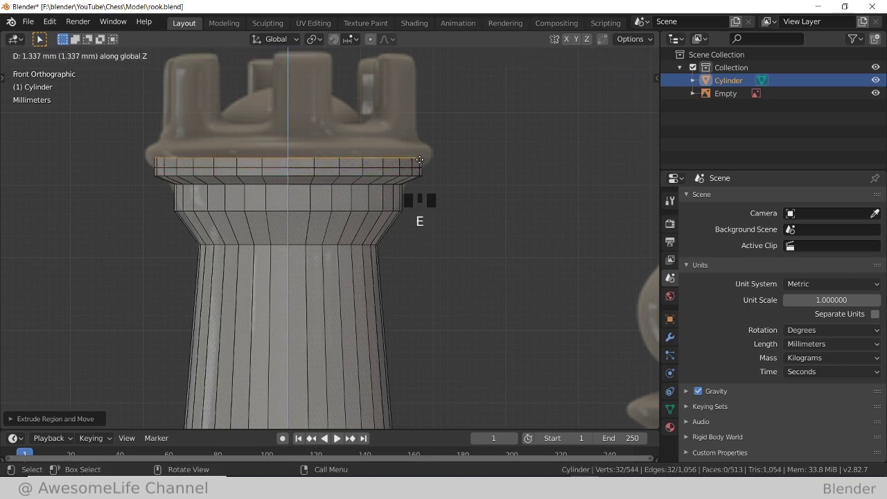
pyautogui.click(418, 144)
# Add a loop cut around the middle of the head's top band and scale it outward to form the bulging rim.
pyautogui.hotkey('ctrl', 'r')
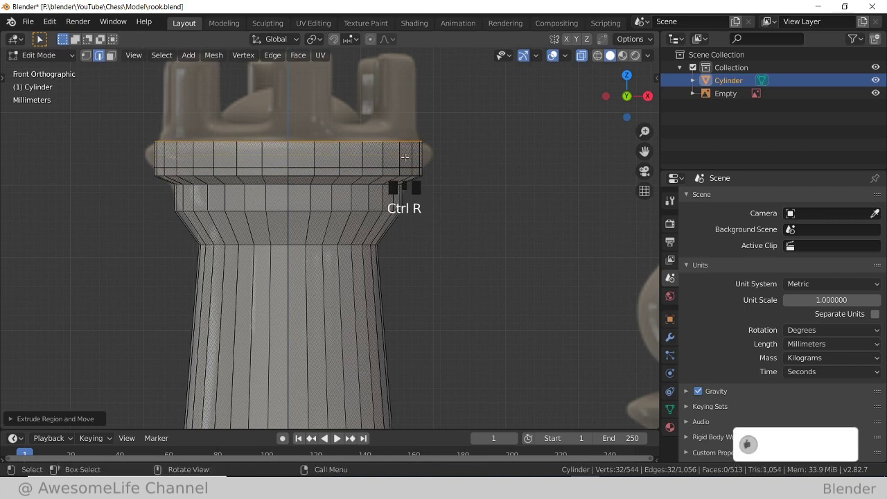
pyautogui.rightClick(410, 154)
pyautogui.hotkey('ctrl', 'r')
pyautogui.click(429, 158)
pyautogui.rightClick(431, 159)
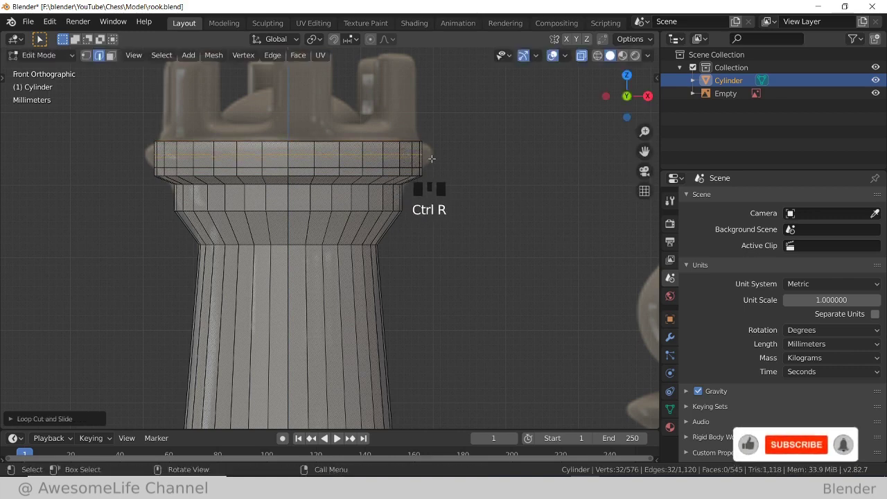
pyautogui.press('s')
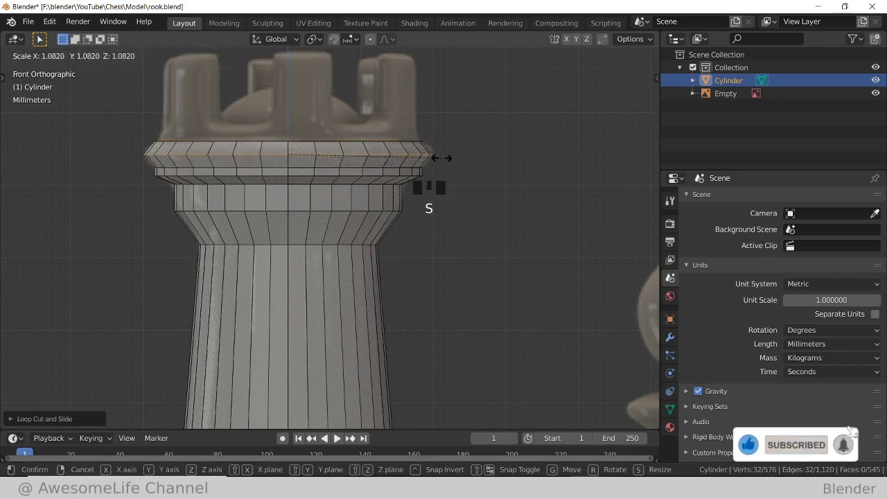
pyautogui.click(439, 157)
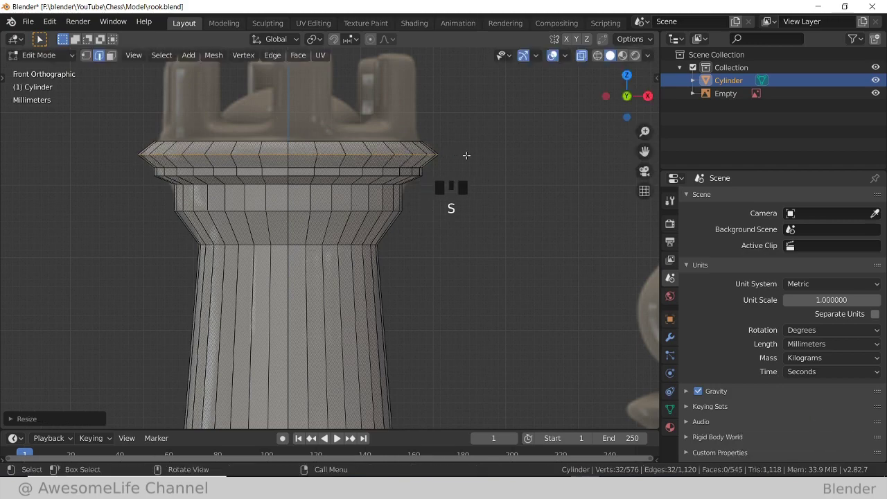
# Switch to Object Mode, turn off X-ray and view the rook's open top from above.
pyautogui.scroll(1, 446, 178)
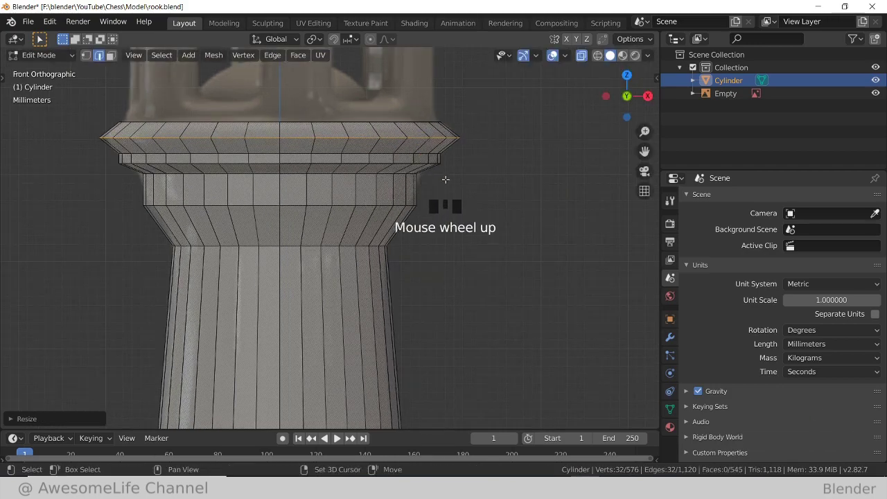
pyautogui.keyDown('shift'); pyautogui.moveTo(445, 178); pyautogui.dragTo(451, 253, button='middle'); pyautogui.keyUp('shift')
pyautogui.scroll(-1, 455, 254)
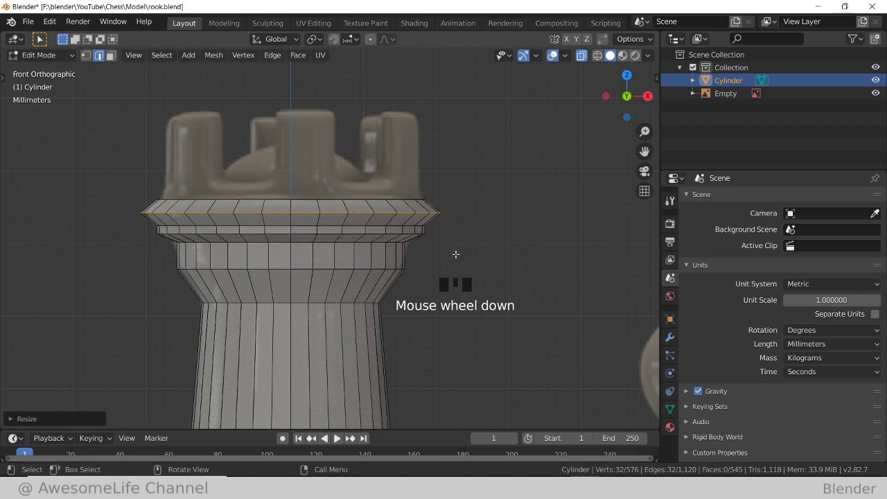
pyautogui.scroll(-2, 450, 214)
pyautogui.scroll(1, 445, 264)
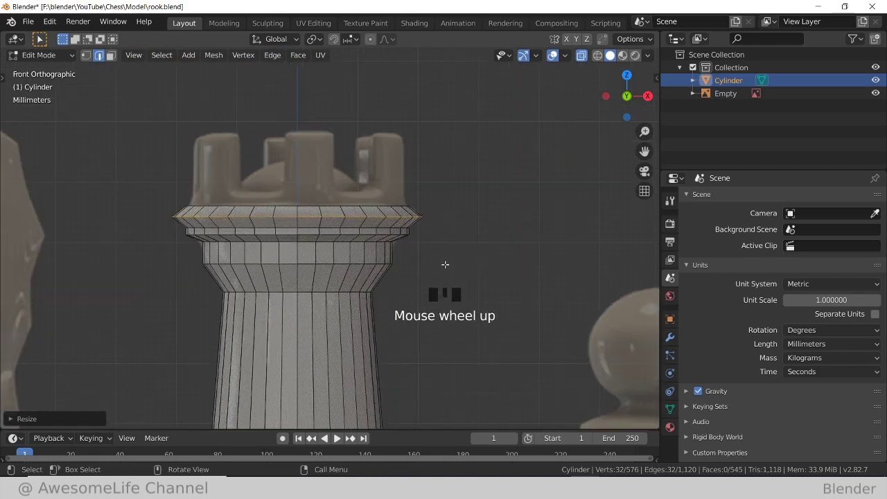
pyautogui.keyDown('shift'); pyautogui.moveTo(445, 264); pyautogui.dragTo(416, 234, button='middle'); pyautogui.keyUp('shift')
pyautogui.scroll(-1, 414, 232)
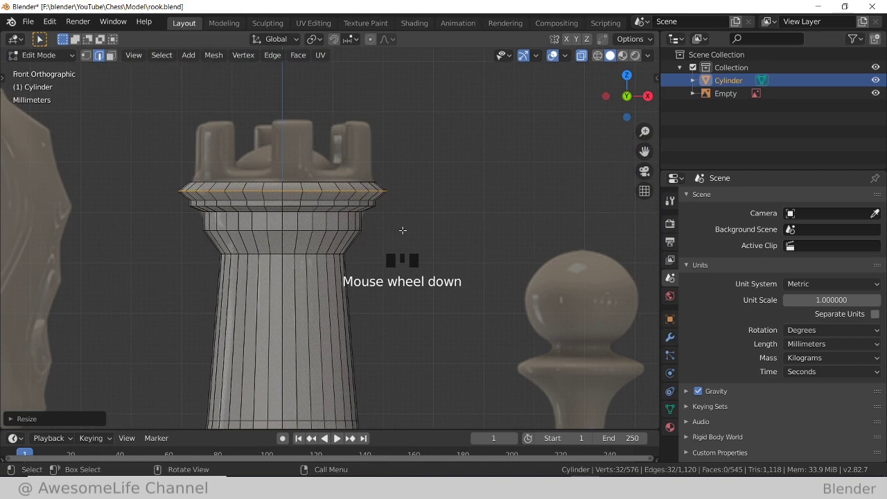
pyautogui.press('Tab')
pyautogui.scroll(-1, 407, 221)
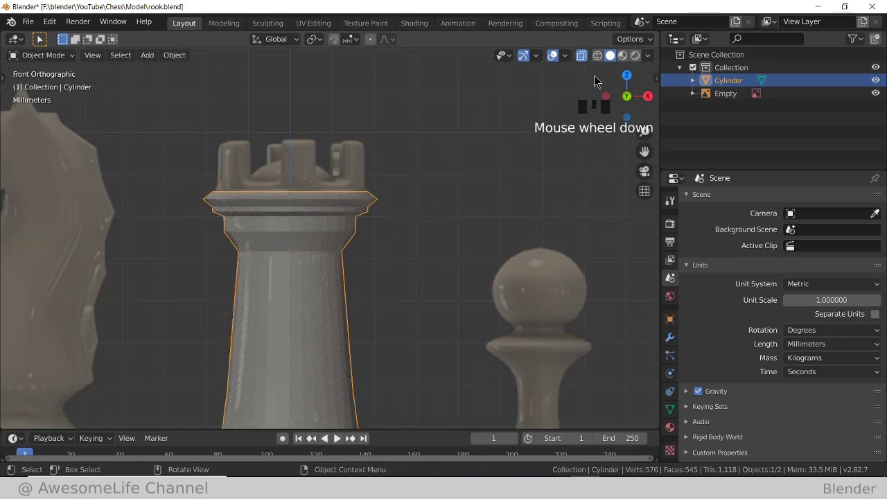
pyautogui.click(582, 58)
pyautogui.scroll(-2, 435, 180)
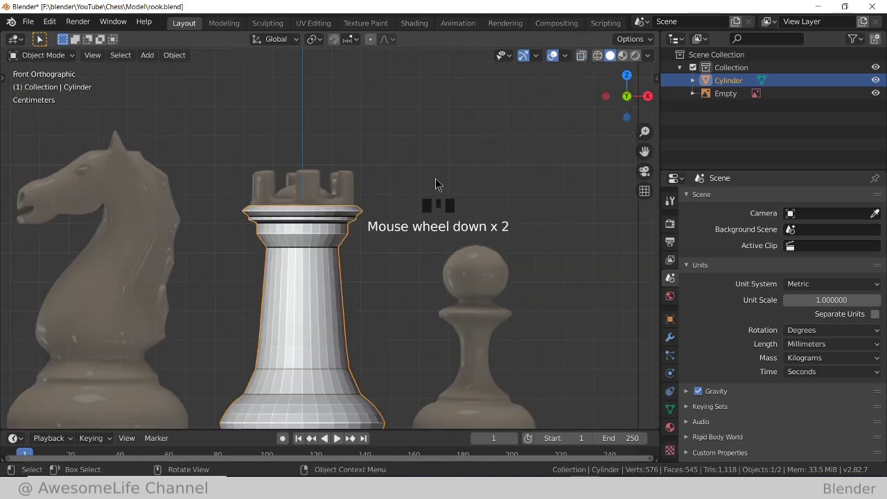
pyautogui.moveTo(433, 181); pyautogui.dragTo(364, 257, button='middle')
pyautogui.scroll(2, 293, 257)
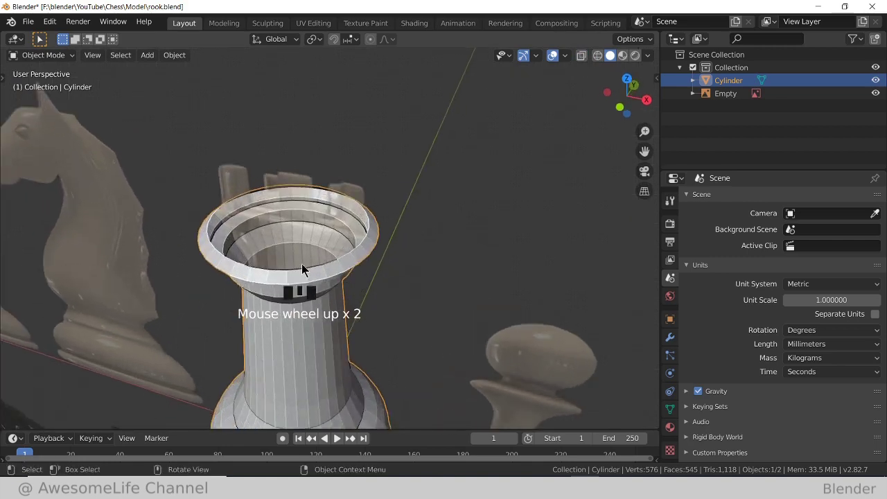
# In Edit Mode, fill the rim's top edge loop with a face and inset it to leave a narrow ring.
pyautogui.press('Tab')
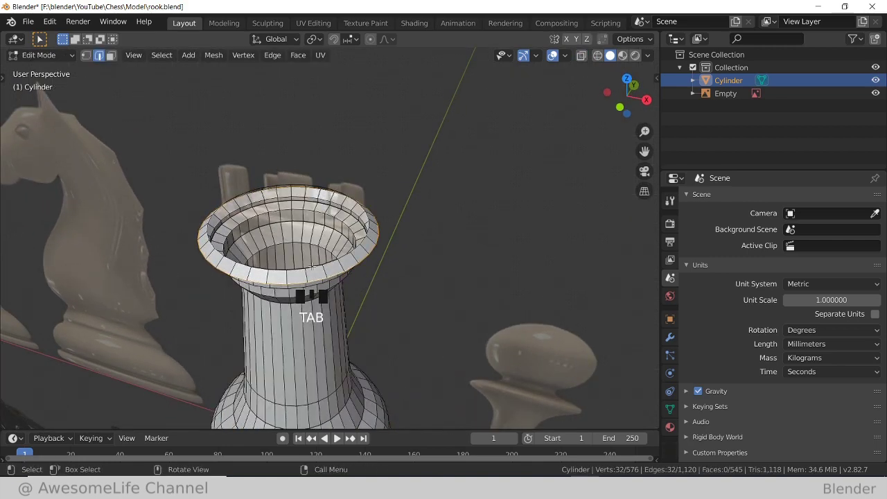
pyautogui.keyDown('alt'); pyautogui.click(326, 266); pyautogui.keyUp('alt')
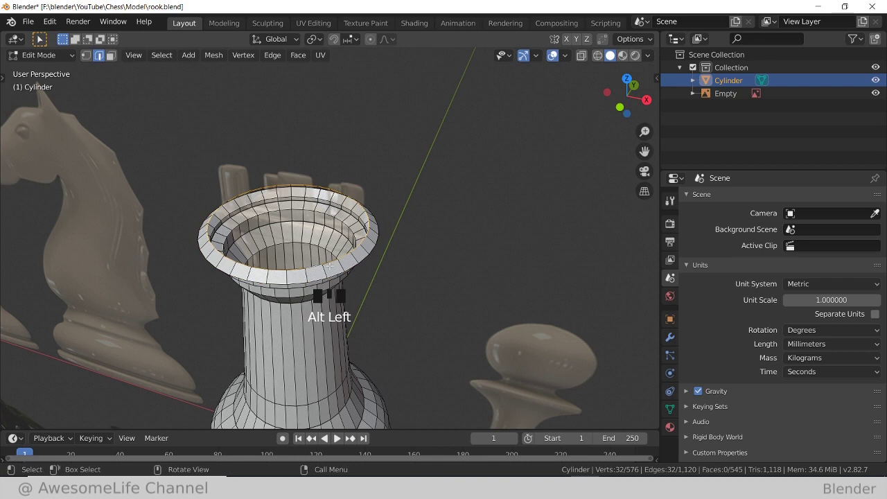
pyautogui.press('f')
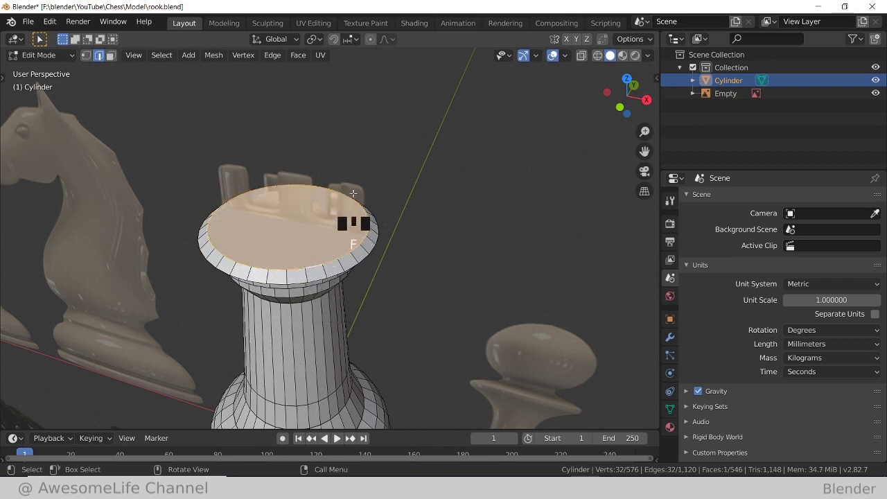
pyautogui.press('i')
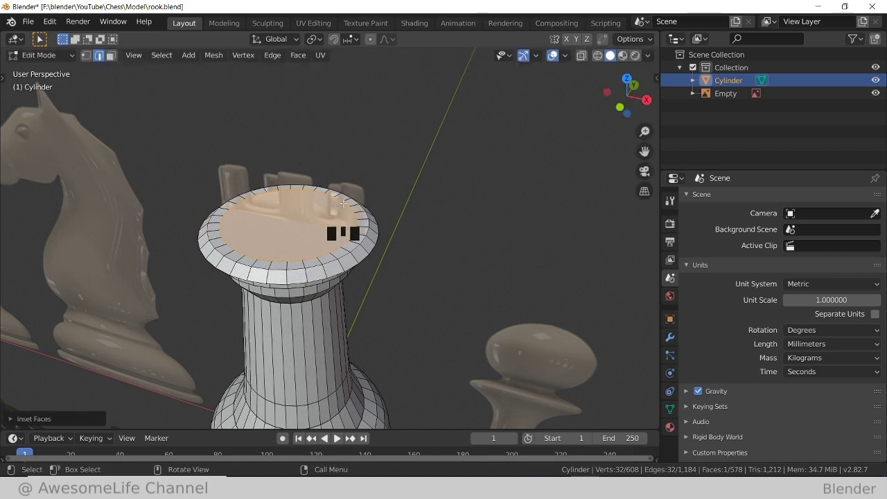
# In top view with face selection, select the four adjacent ring faces centred on the positive Y side.
pyautogui.press('KP_7')
pyautogui.scroll(2, 341, 180)
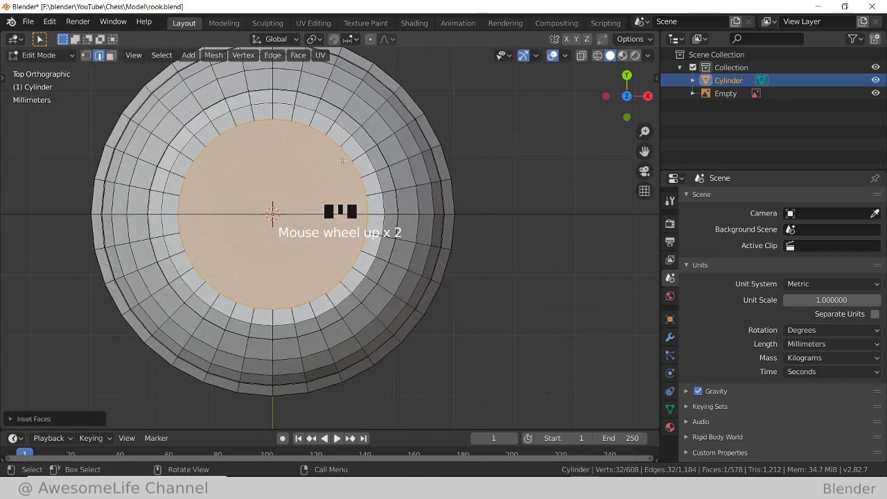
pyautogui.scroll(-3, 179, 114)
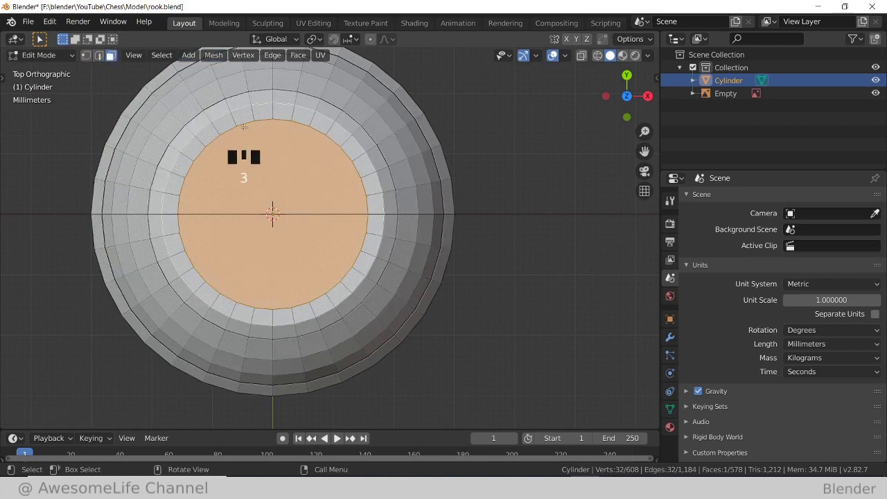
pyautogui.scroll(1, 256, 131)
pyautogui.click(273, 86)
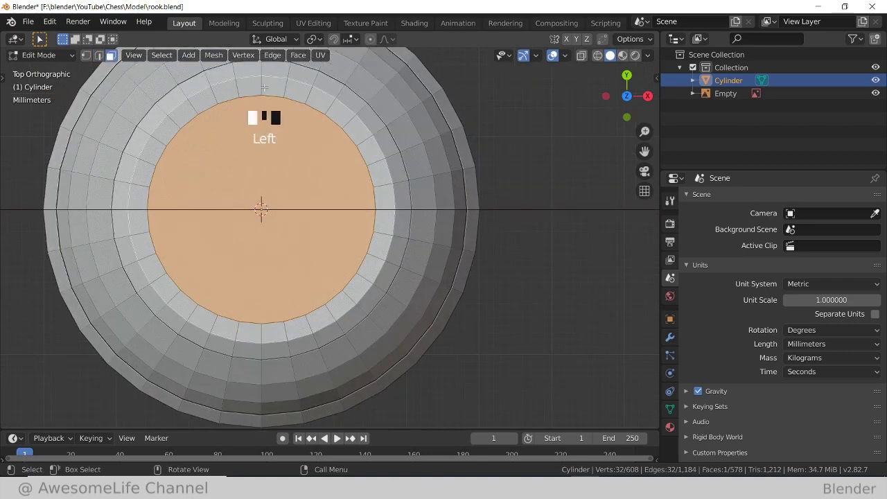
pyautogui.keyDown('shift'); pyautogui.click(296, 91); pyautogui.keyUp('shift')
pyautogui.keyDown('shift'); pyautogui.click(248, 87); pyautogui.keyUp('shift')
pyautogui.keyDown('shift'); pyautogui.click(224, 92); pyautogui.keyUp('shift')
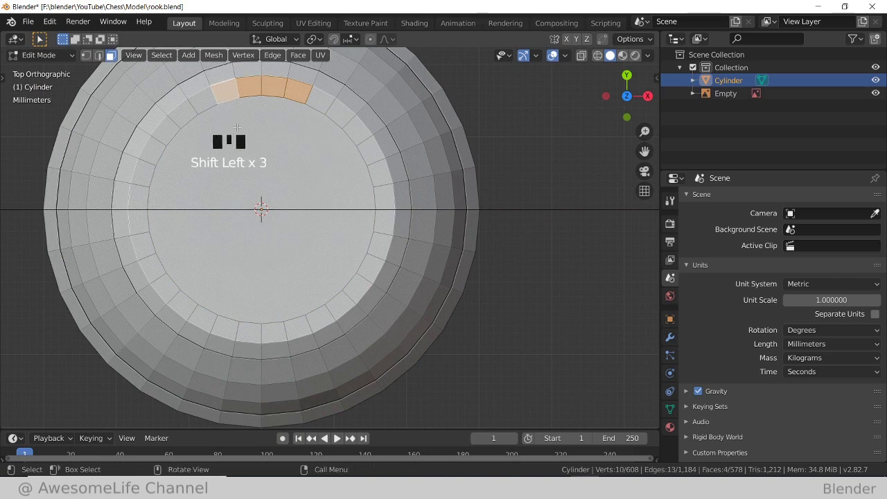
# Add the four ring faces centred on positive X and the four centred on negative Y to the selection.
pyautogui.keyDown('shift'); pyautogui.click(387, 172); pyautogui.keyUp('shift')
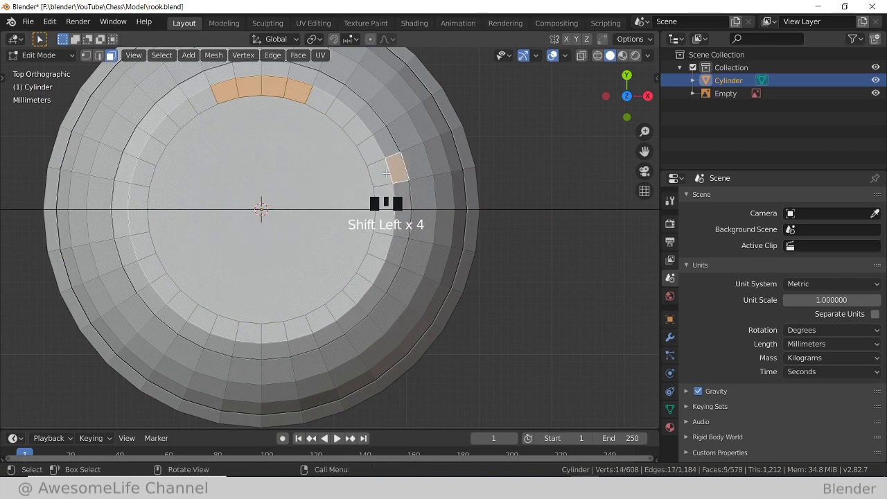
pyautogui.keyDown('shift'); pyautogui.click(379, 174); pyautogui.keyUp('shift')
pyautogui.keyDown('shift'); pyautogui.click(384, 198); pyautogui.keyUp('shift')
pyautogui.keyDown('shift'); pyautogui.click(384, 221); pyautogui.keyUp('shift')
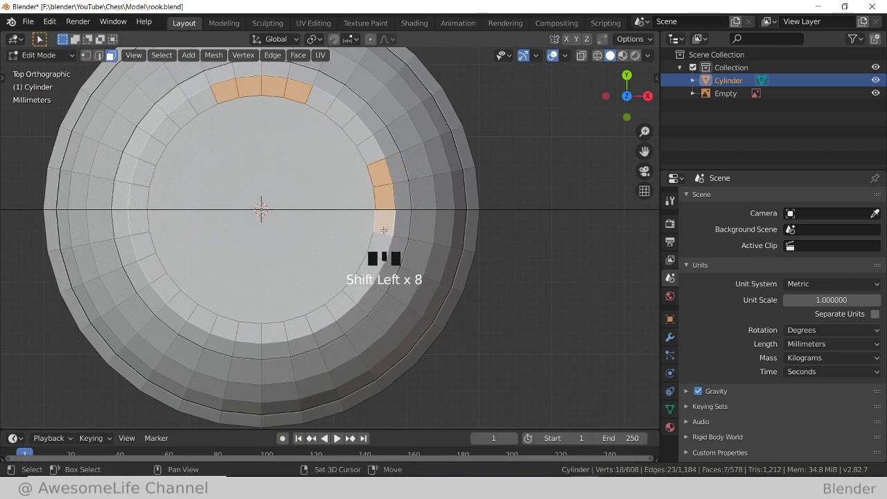
pyautogui.keyDown('shift'); pyautogui.click(382, 241); pyautogui.keyUp('shift')
pyautogui.keyDown('shift'); pyautogui.click(297, 325); pyautogui.keyUp('shift')
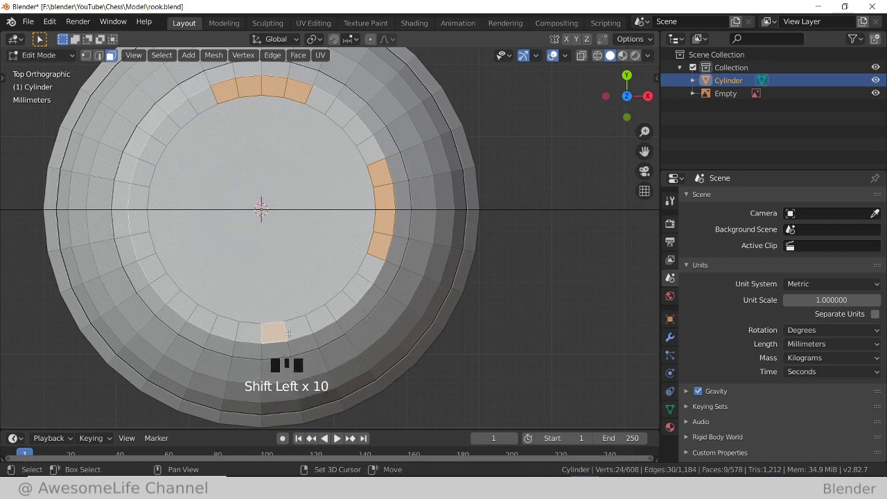
pyautogui.keyDown('shift'); pyautogui.click(274, 331); pyautogui.keyUp('shift')
pyautogui.keyDown('shift'); pyautogui.click(248, 331); pyautogui.keyUp('shift')
pyautogui.keyDown('shift'); pyautogui.click(229, 329); pyautogui.keyUp('shift')
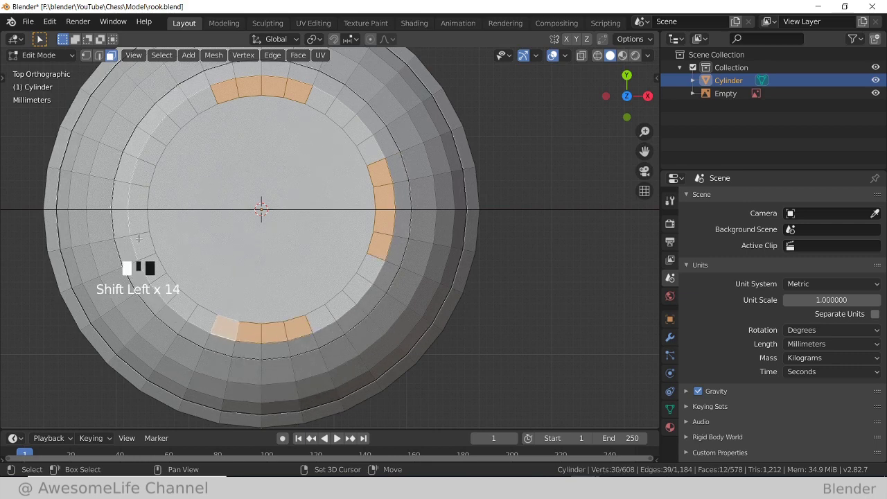
# Add the four ring faces on the negative X side and extrude all four groups up about 6.9 mm as battlements.
pyautogui.keyDown('shift'); pyautogui.click(138, 221); pyautogui.keyUp('shift')
pyautogui.keyDown('shift'); pyautogui.click(135, 197); pyautogui.keyUp('shift')
pyautogui.keyDown('shift'); pyautogui.click(138, 173); pyautogui.keyUp('shift')
pyautogui.scroll(-1, 221, 225)
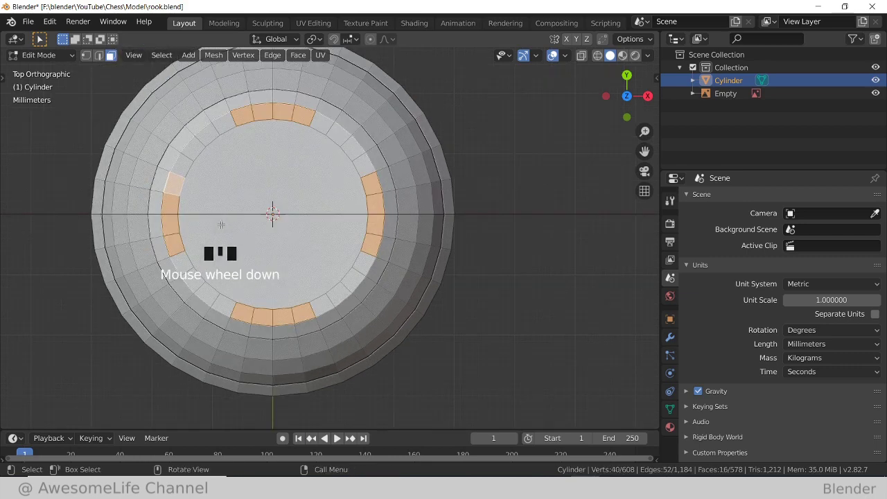
pyautogui.moveTo(221, 224); pyautogui.dragTo(210, 271, button='middle')
pyautogui.scroll(1, 233, 222)
pyautogui.moveTo(234, 223); pyautogui.dragTo(244, 242, button='middle')
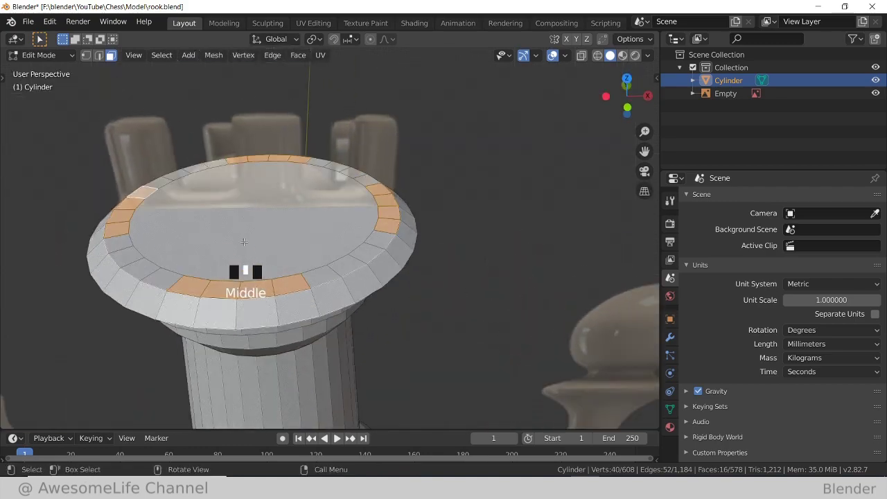
pyautogui.scroll(1, 253, 241)
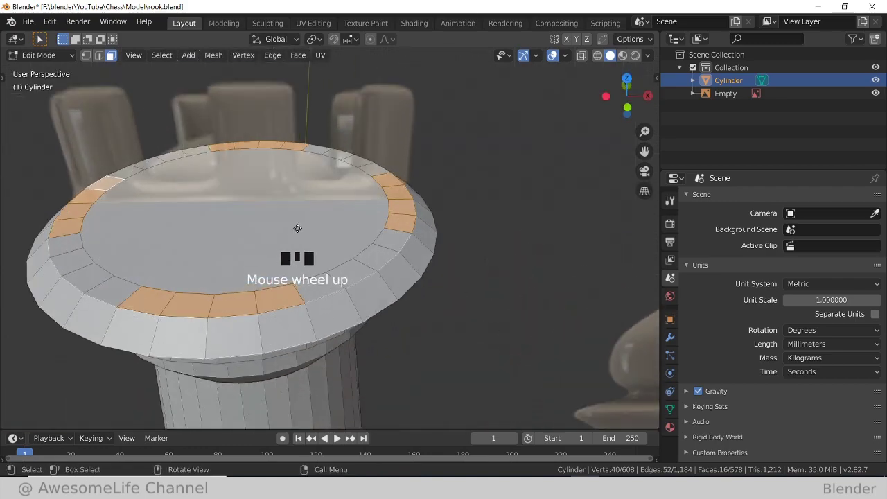
pyautogui.press('e')
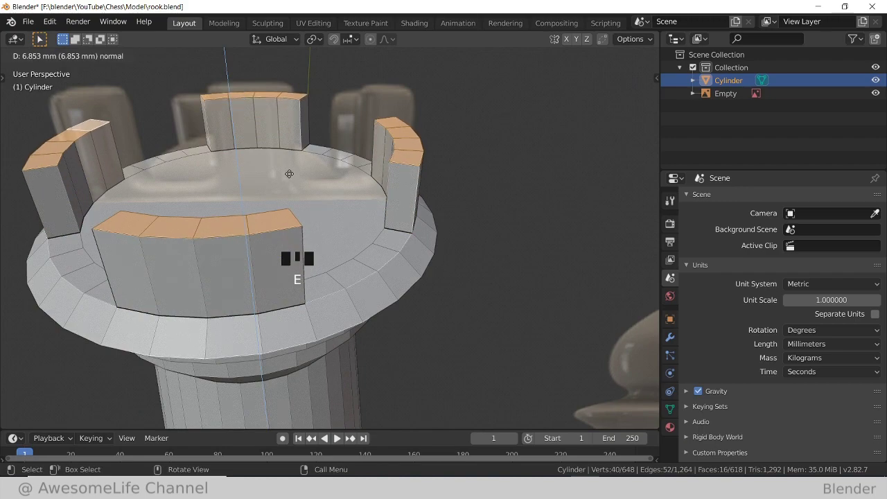
pyautogui.click(289, 177)
# Turn on X-ray in front view and place the 3D cursor at the centre of the rim's top edge.
pyautogui.scroll(-2, 289, 176)
pyautogui.moveTo(289, 176); pyautogui.dragTo(293, 194, button='middle')
pyautogui.press('KP_3')
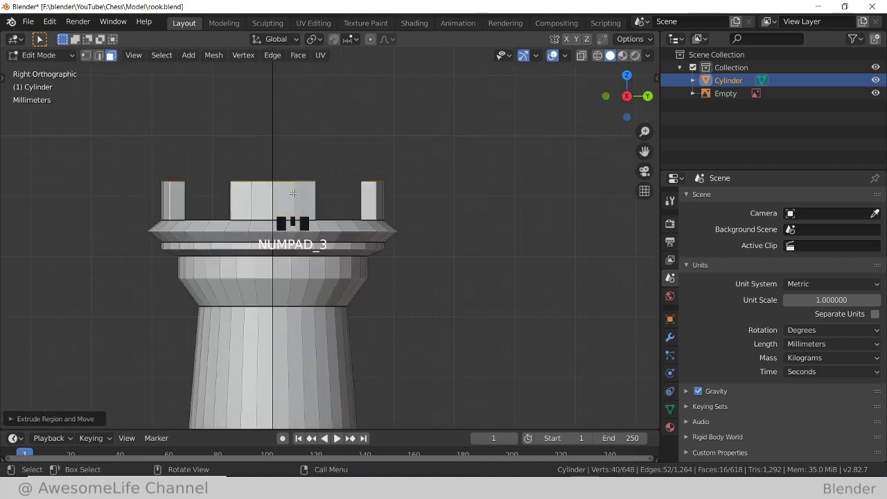
pyautogui.scroll(2, 294, 194)
pyautogui.press('KP_1')
pyautogui.scroll(1, 300, 194)
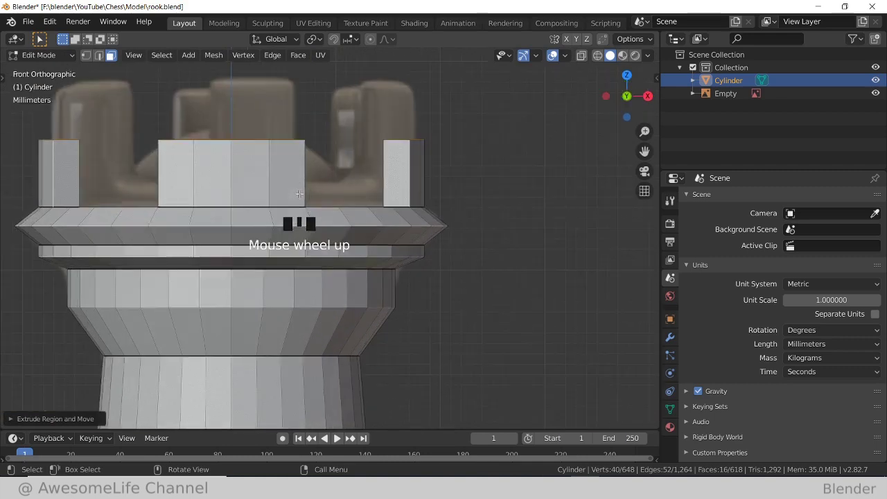
pyautogui.click(581, 56)
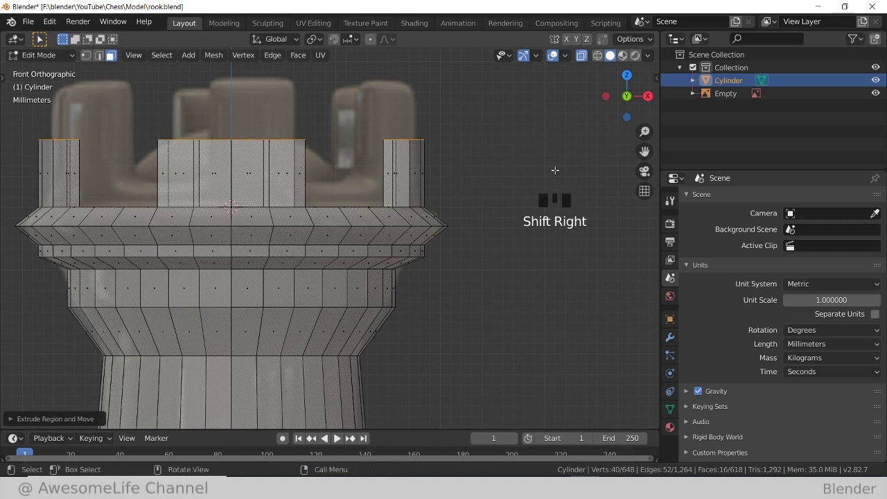
# Set the 3D cursor's X and Y location to 0 mm and check its position from the top and front.
pyautogui.click(656, 78)
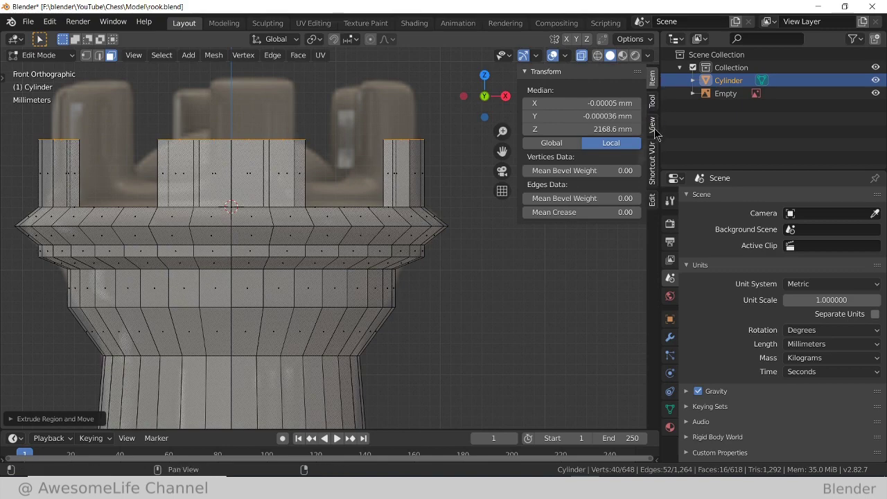
pyautogui.click(654, 131)
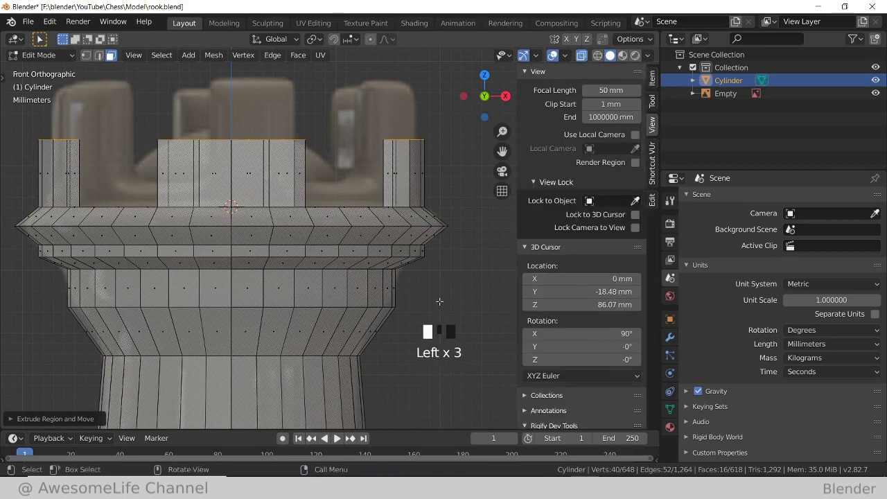
pyautogui.press('KP_7')
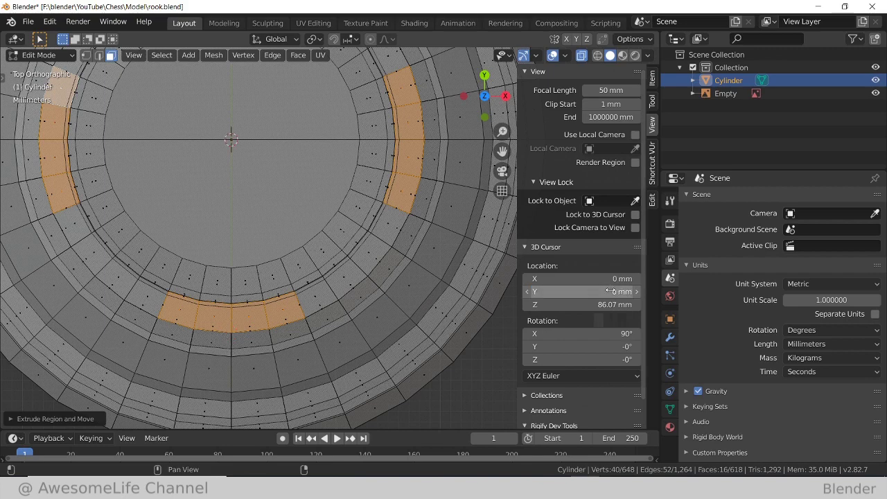
pyautogui.click(218, 214)
pyautogui.press('KP_1')
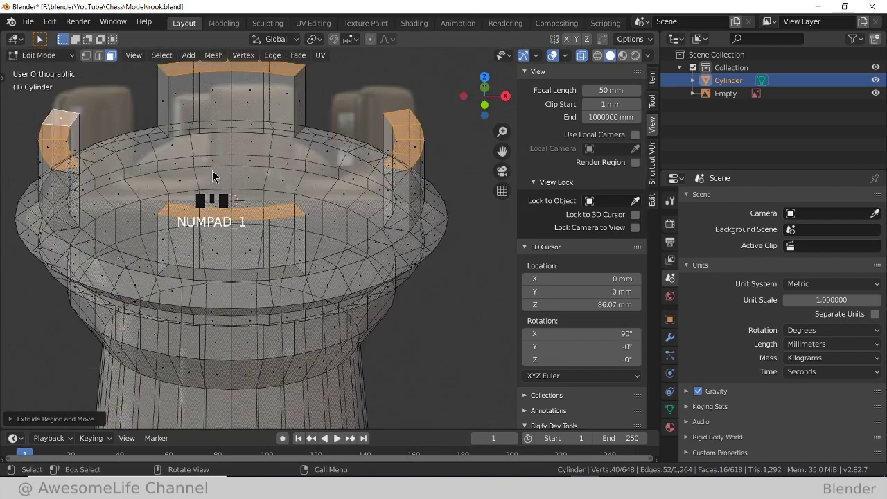
pyautogui.scroll(2, 284, 191)
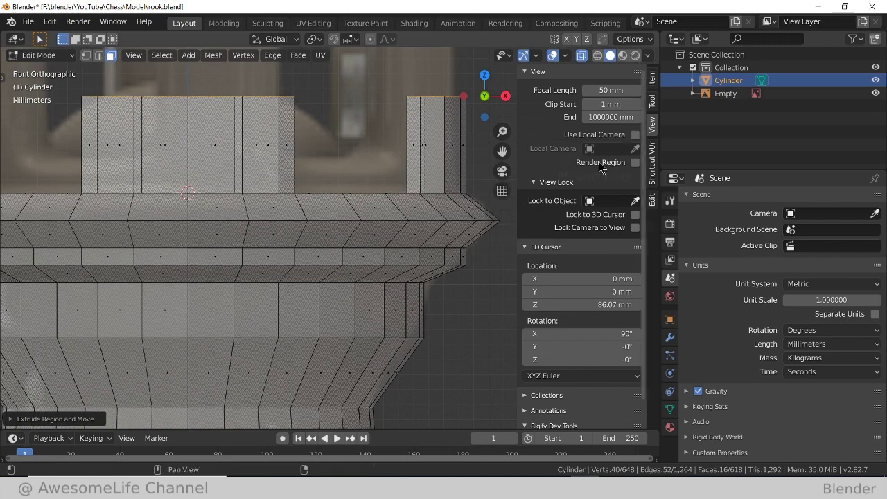
# Add a UV sphere at the 3D cursor and scale it down until it fits between the outer battlements.
pyautogui.press('n')
pyautogui.keyDown('shift'); pyautogui.moveTo(224, 235); pyautogui.dragTo(328, 241, button='middle'); pyautogui.keyUp('shift')
pyautogui.scroll(-2, 340, 197)
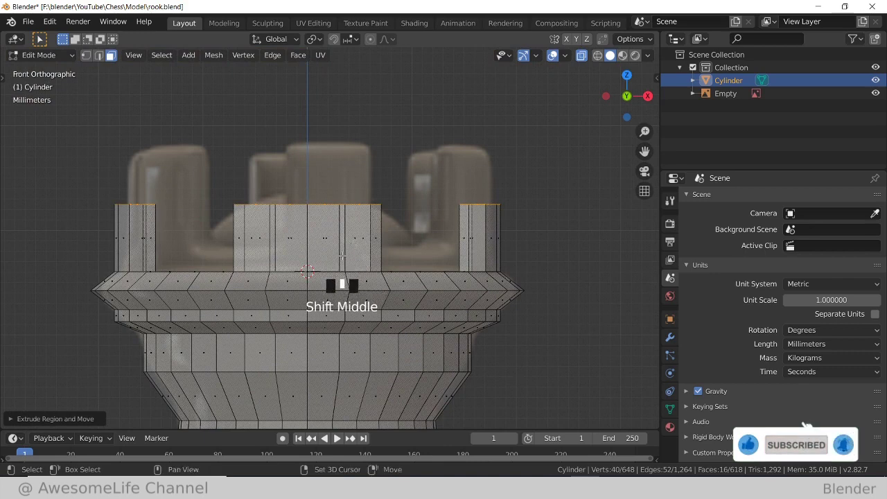
pyautogui.hotkey('shift', 'a')
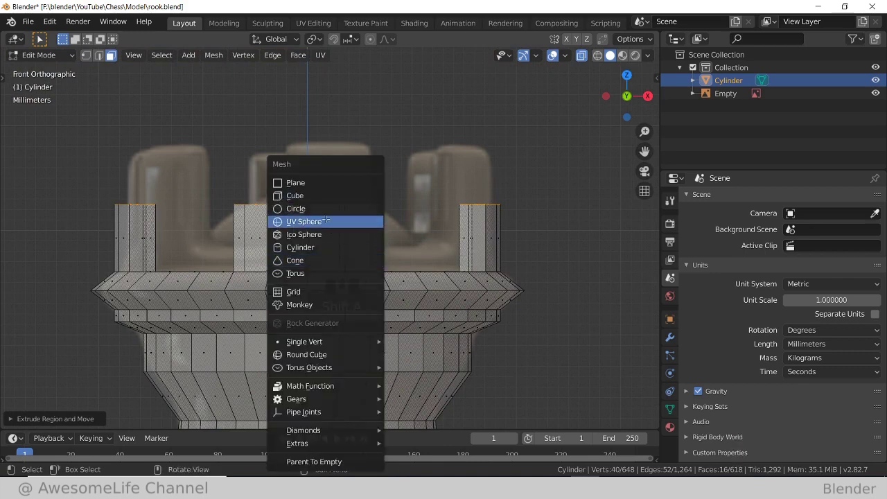
pyautogui.click(325, 220)
pyautogui.press('s')
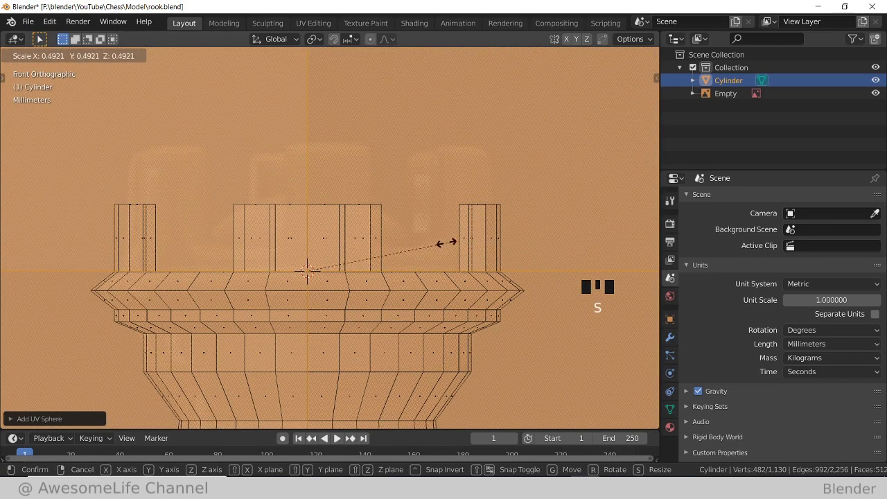
pyautogui.click(398, 242)
pyautogui.press('s')
pyautogui.rightClick(376, 270)
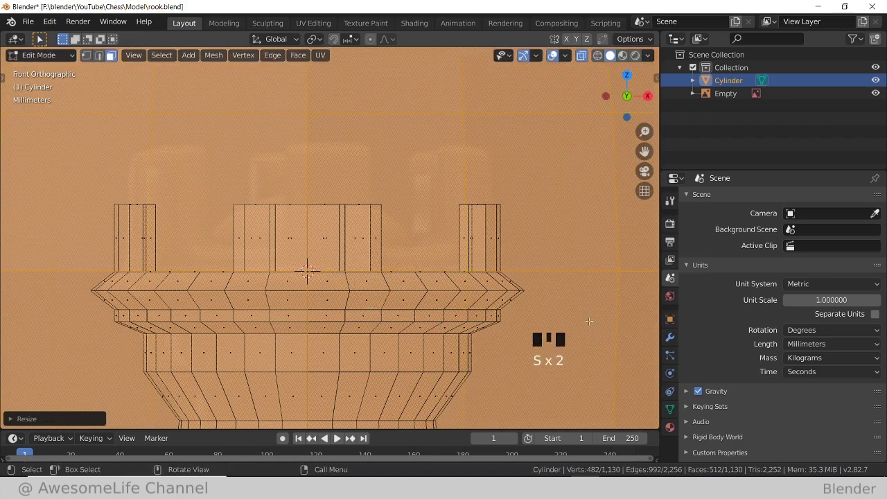
pyautogui.press('s')
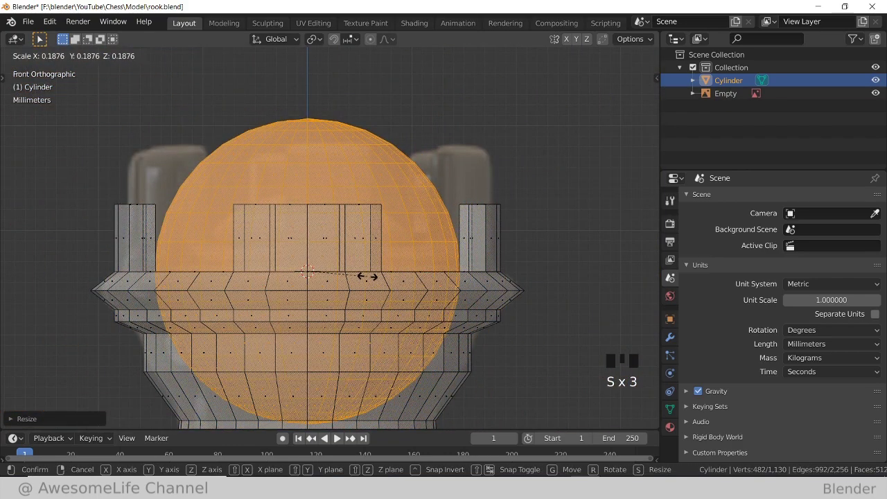
pyautogui.click(362, 277)
# Raise the sphere along Z until its underside sits just below the battlement tops, and switch to vertex selection.
pyautogui.keyDown('shift'); pyautogui.moveTo(443, 214); pyautogui.dragTo(430, 315, button='middle'); pyautogui.keyUp('shift')
pyautogui.press('g')
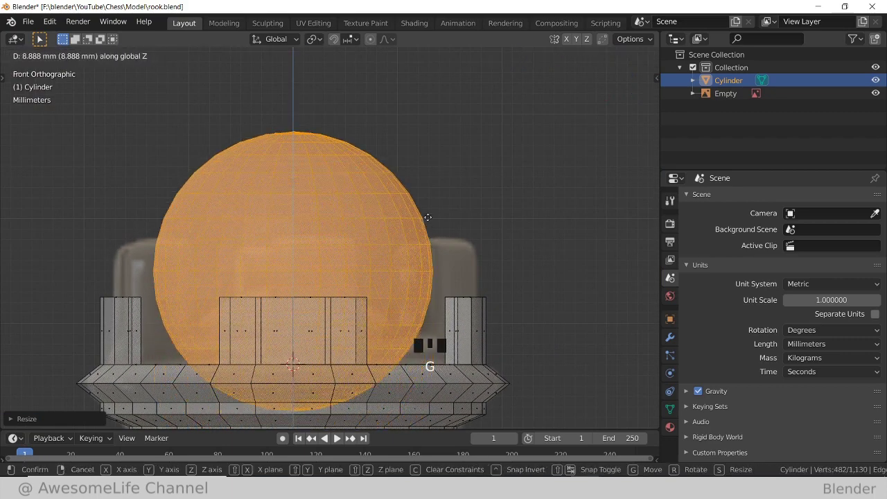
pyautogui.click(427, 127)
pyautogui.click(85, 56)
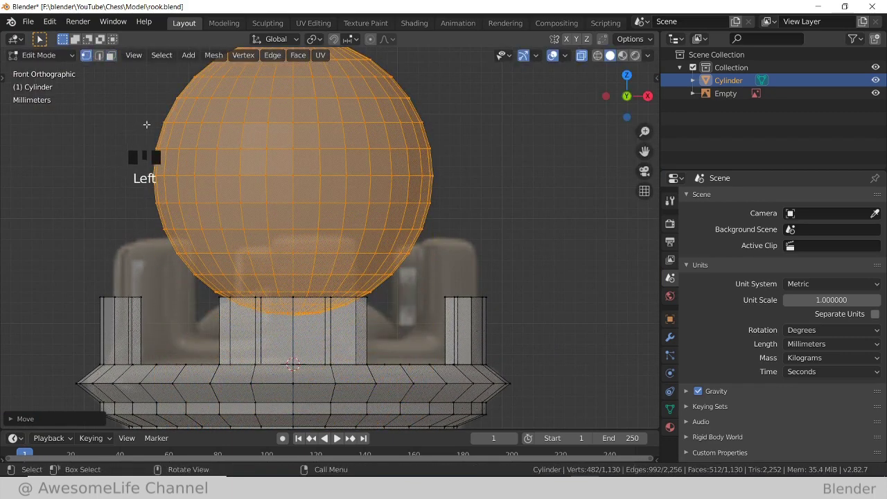
pyautogui.moveTo(146, 117); pyautogui.dragTo(161, 188)
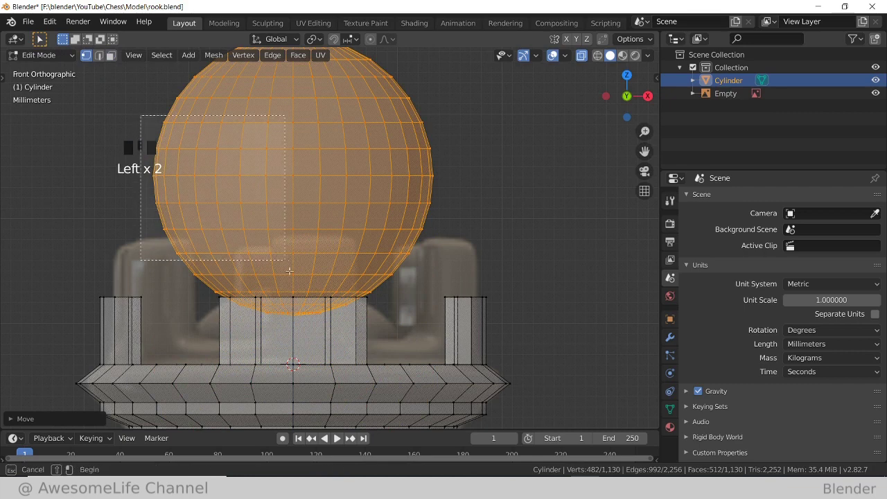
pyautogui.moveTo(289, 270); pyautogui.dragTo(437, 319)
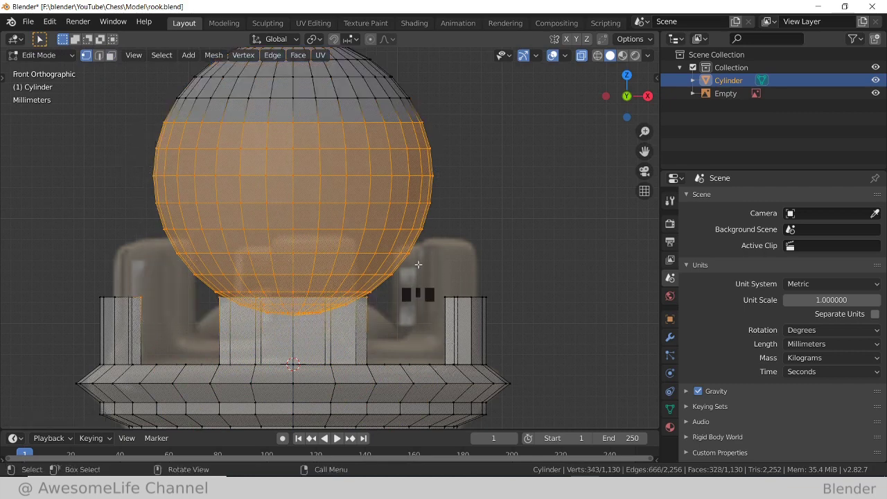
pyautogui.scroll(-1, 417, 264)
pyautogui.click(409, 208)
pyautogui.hotkey('ctrl', 'z')
pyautogui.hotkey('ctrl', 'z')
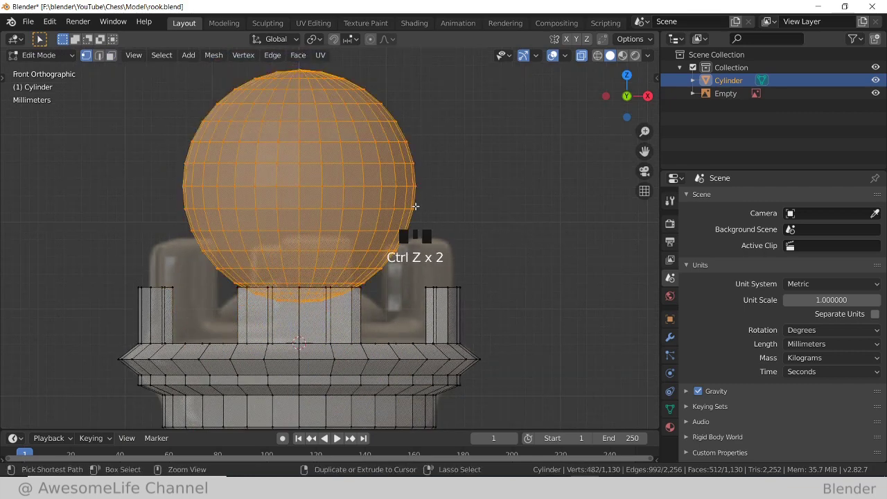
# Raise the sphere clear of the battlements and delete its lower vertices, keeping only the shallow upper cap.
pyautogui.press('g')
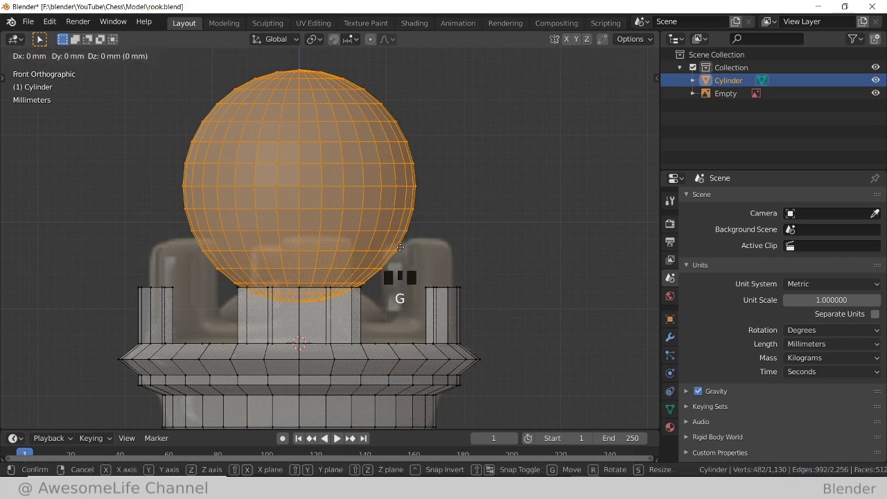
pyautogui.click(437, 166)
pyautogui.keyDown('shift'); pyautogui.moveTo(437, 167); pyautogui.dragTo(411, 258, button='middle'); pyautogui.keyUp('shift')
pyautogui.click(148, 174)
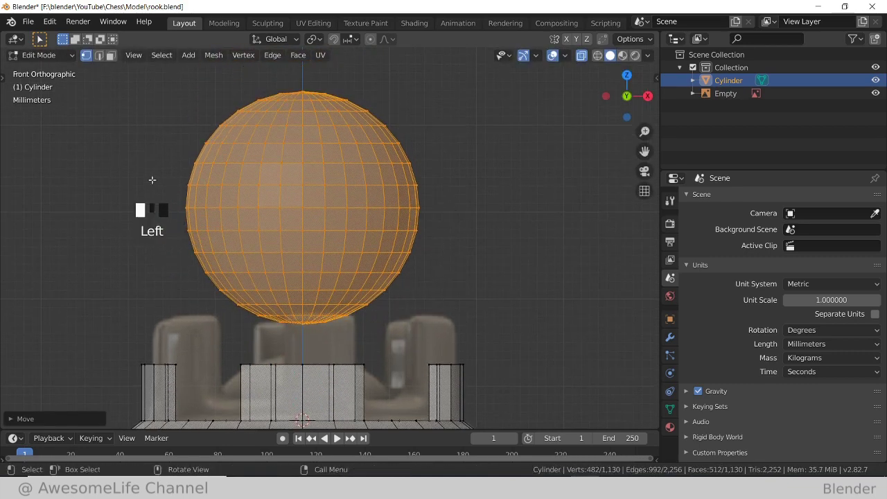
pyautogui.moveTo(166, 159); pyautogui.dragTo(443, 338)
pyautogui.press('x')
pyautogui.click(370, 312)
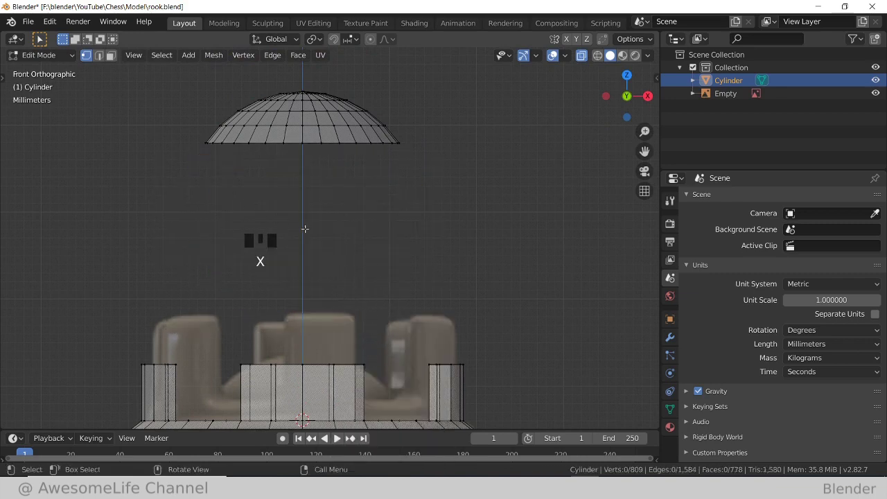
# Select the whole dome cap and scale it up to nearly span the space inside the battlements.
pyautogui.keyDown('shift'); pyautogui.moveTo(305, 233); pyautogui.dragTo(301, 255, button='middle'); pyautogui.keyUp('shift')
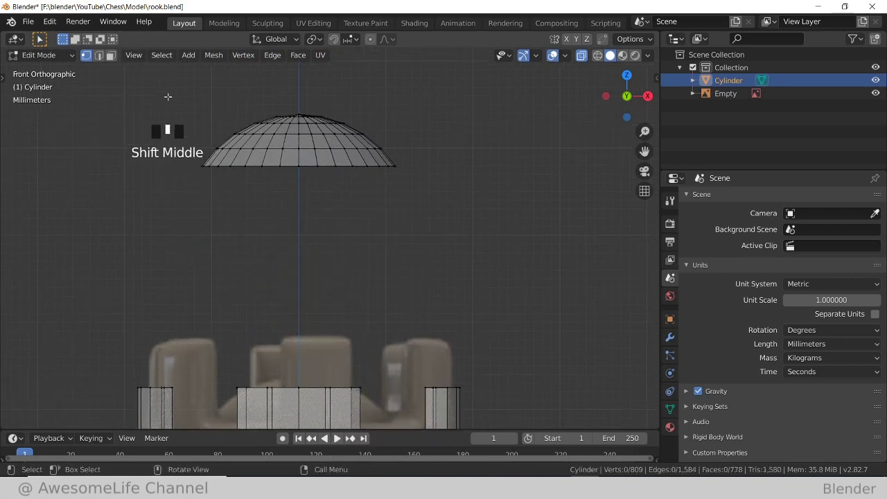
pyautogui.moveTo(166, 95); pyautogui.dragTo(472, 215)
pyautogui.press('s')
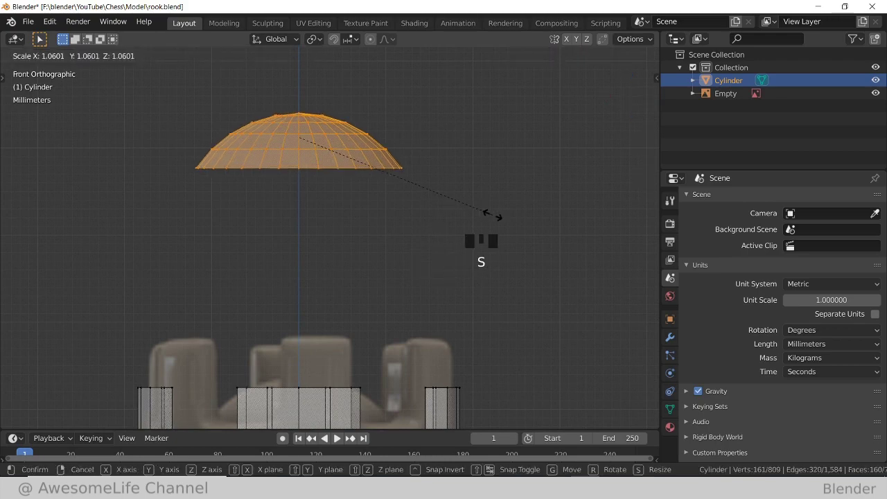
pyautogui.click(534, 224)
pyautogui.scroll(-3, 394, 208)
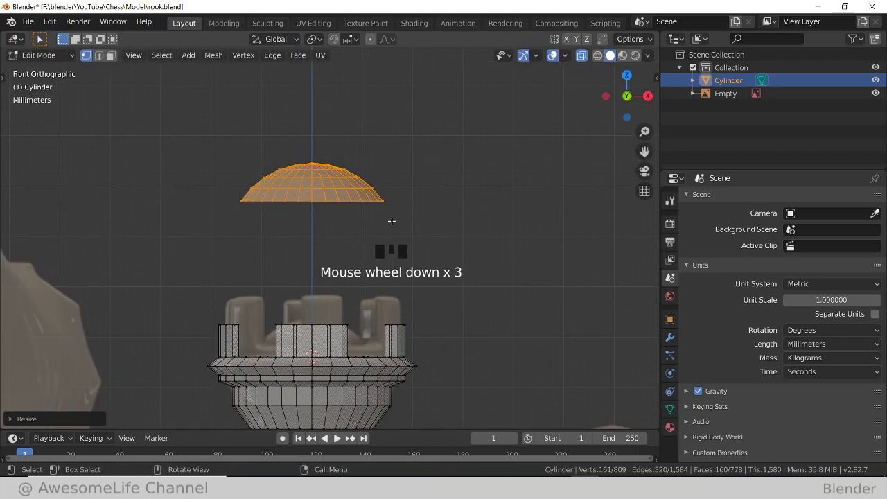
pyautogui.press('KP_7')
pyautogui.press('KP_1')
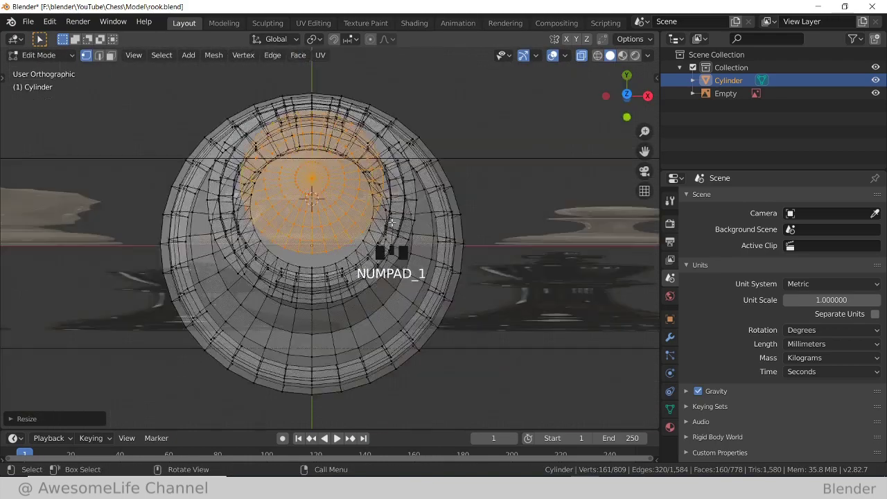
# Lower the dome cap about 30 mm along Z so its base sits just above the rim's top edge.
pyautogui.scroll(2, 316, 212)
pyautogui.press('g')
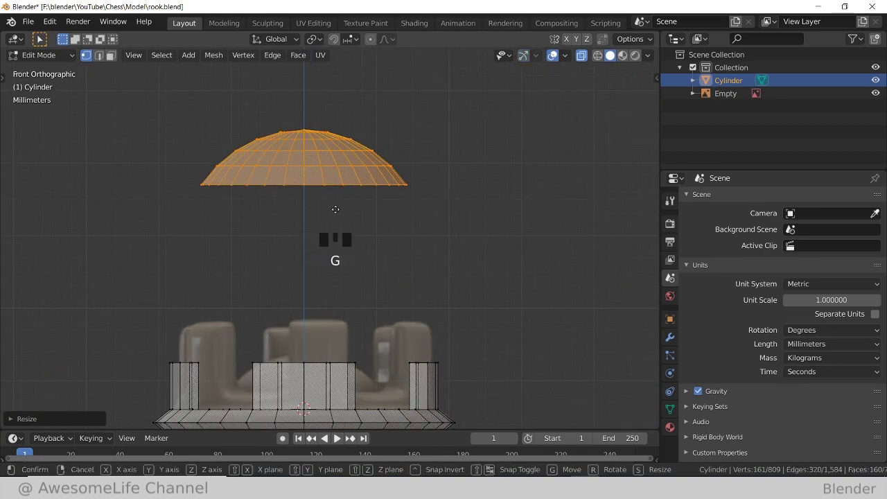
pyautogui.press('z')
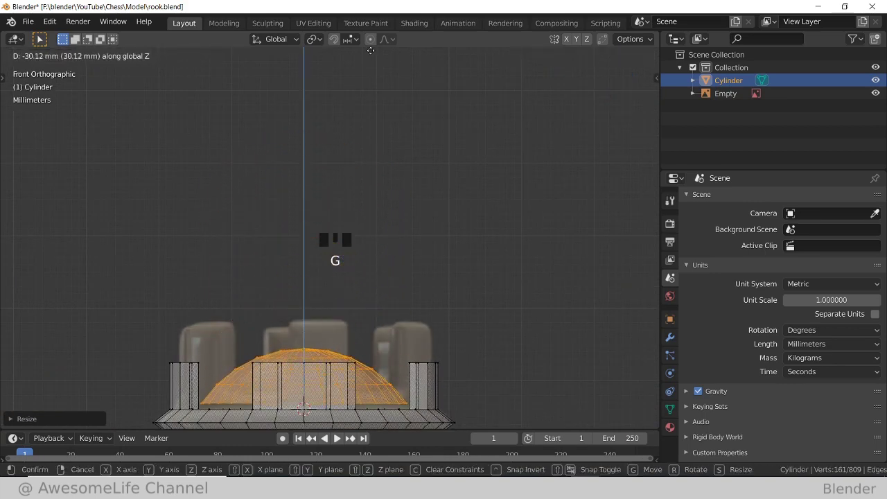
pyautogui.click(371, 49)
# Turn off X-ray and delete the single large face that closes the rim beneath the dome.
pyautogui.scroll(-4, 336, 132)
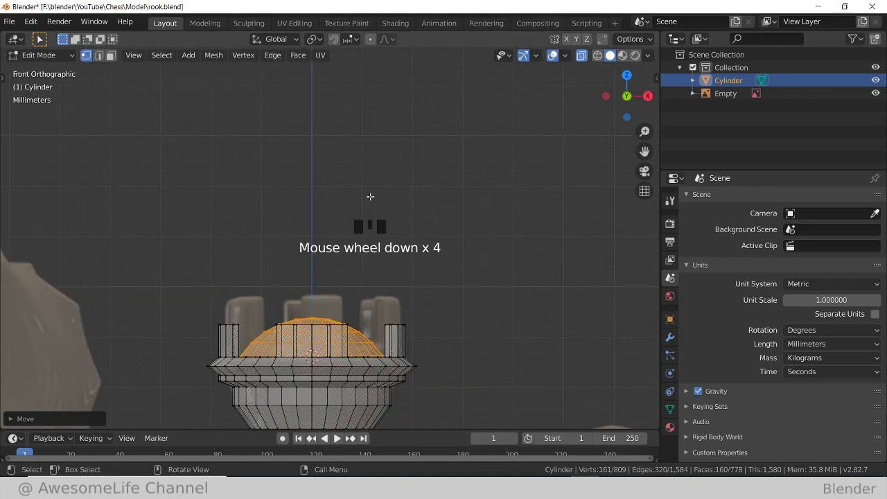
pyautogui.moveTo(370, 196); pyautogui.dragTo(366, 338, button='middle')
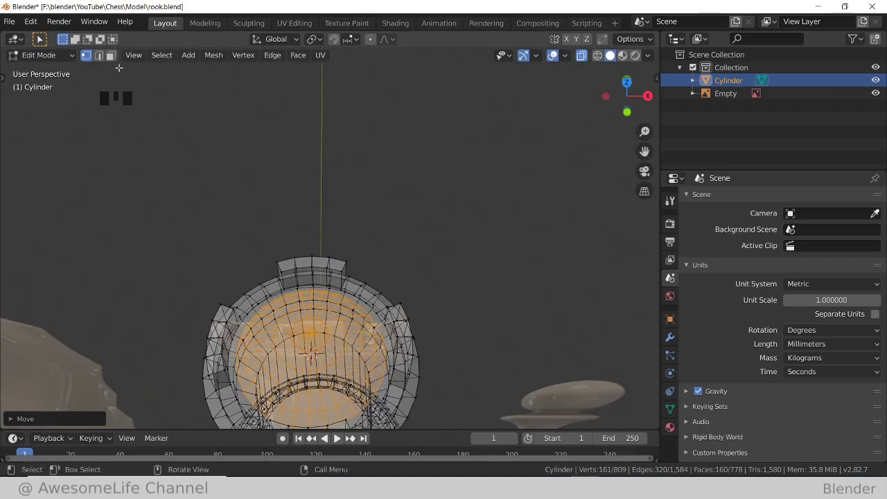
pyautogui.click(581, 55)
pyautogui.scroll(2, 357, 305)
pyautogui.moveTo(357, 305); pyautogui.dragTo(365, 352, button='middle')
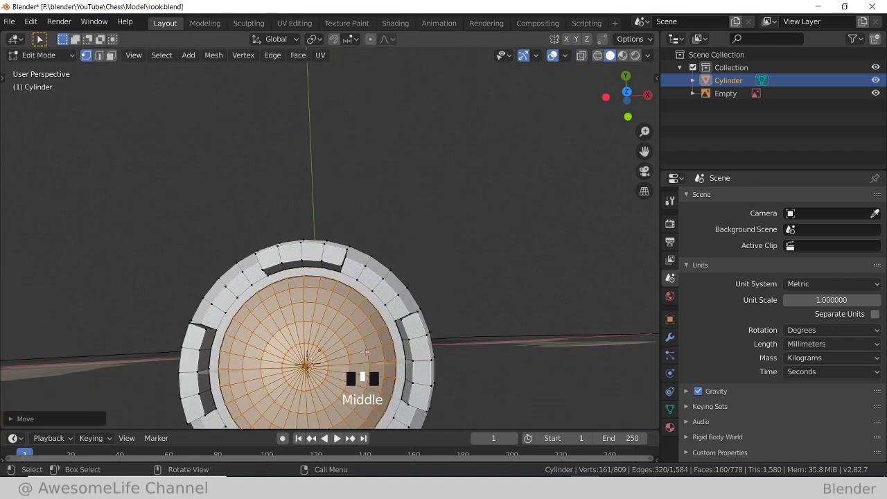
pyautogui.click(111, 55)
pyautogui.click(367, 277)
pyautogui.moveTo(368, 278); pyautogui.dragTo(346, 290, button='middle')
pyautogui.press('x')
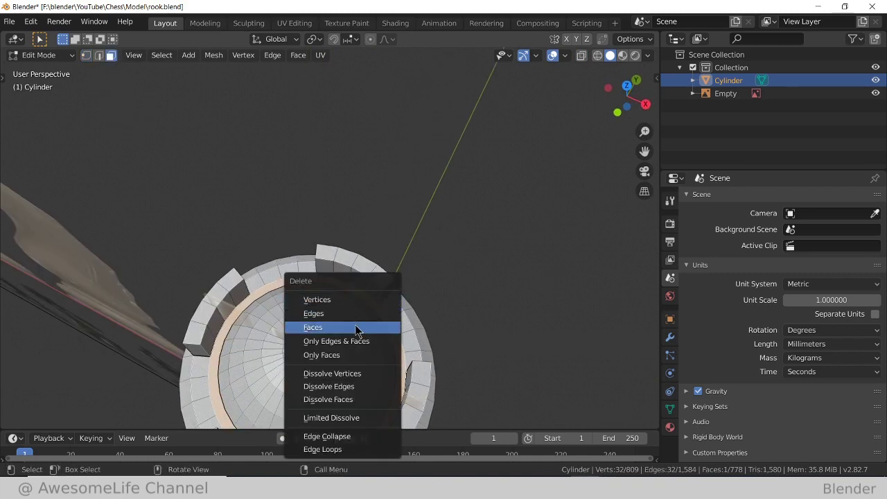
pyautogui.click(355, 327)
# Select the rim's inner edge loop and the dome's base edge loop and join them with Bridge Edge Loops.
pyautogui.moveTo(355, 327); pyautogui.dragTo(306, 255, button='middle')
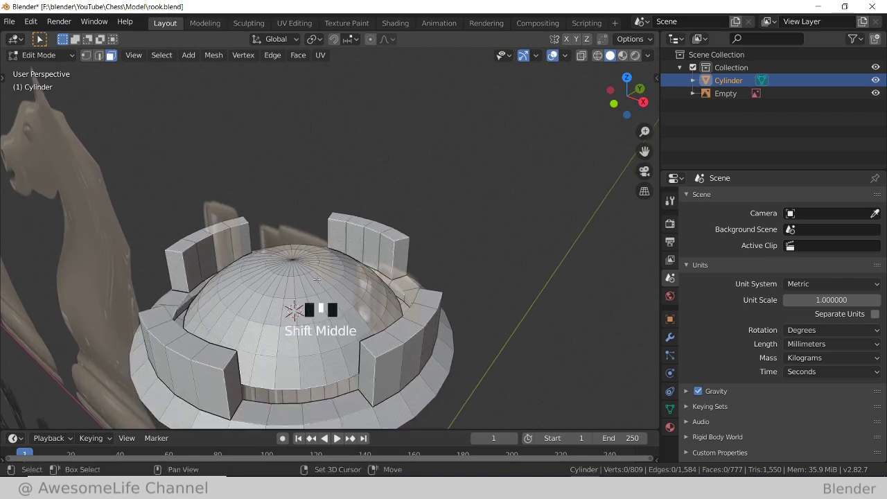
pyautogui.moveTo(240, 255); pyautogui.dragTo(96, 135, button='middle')
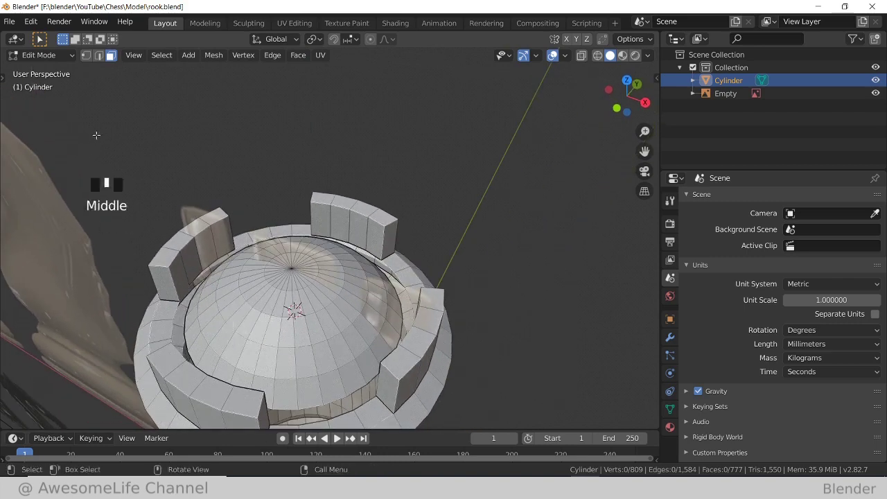
pyautogui.click(99, 56)
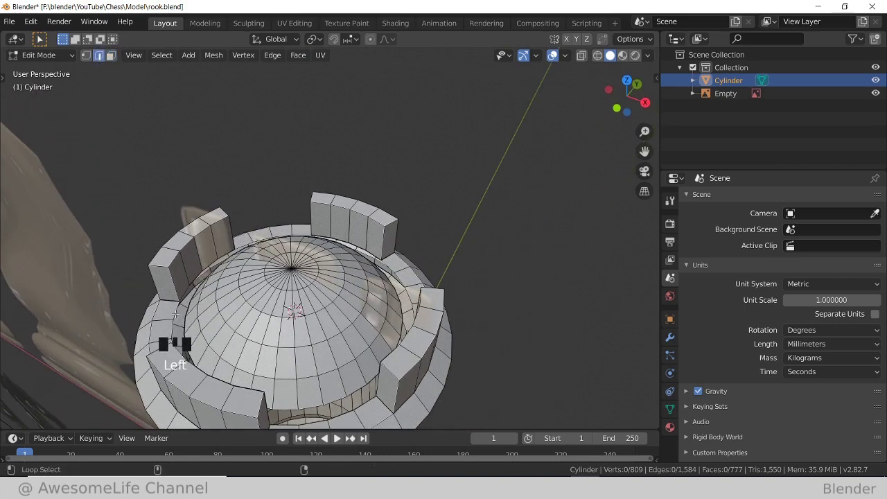
pyautogui.keyDown('alt'); pyautogui.keyDown('shift'); pyautogui.click(176, 315); pyautogui.keyUp('shift'); pyautogui.keyUp('alt')
pyautogui.moveTo(175, 316); pyautogui.dragTo(127, 162, button='middle')
pyautogui.keyDown('alt'); pyautogui.keyDown('shift'); pyautogui.click(187, 351); pyautogui.keyUp('shift'); pyautogui.keyUp('alt')
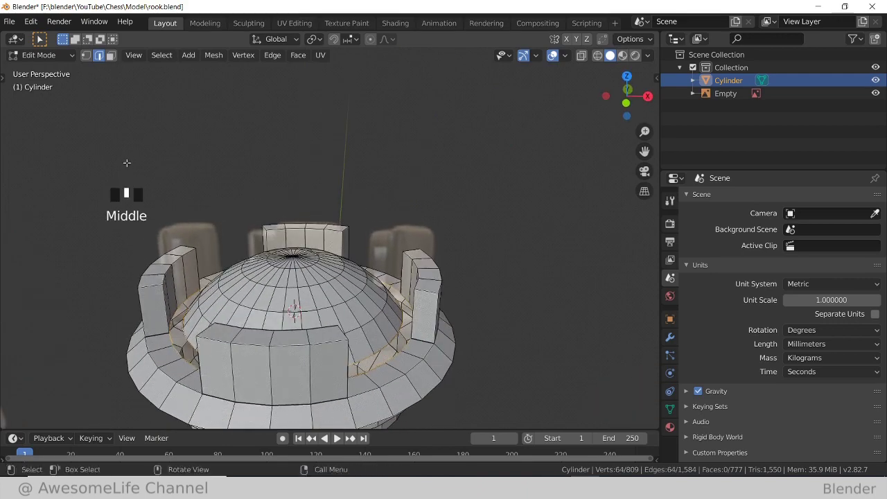
pyautogui.press('F3')
pyautogui.click(257, 134)
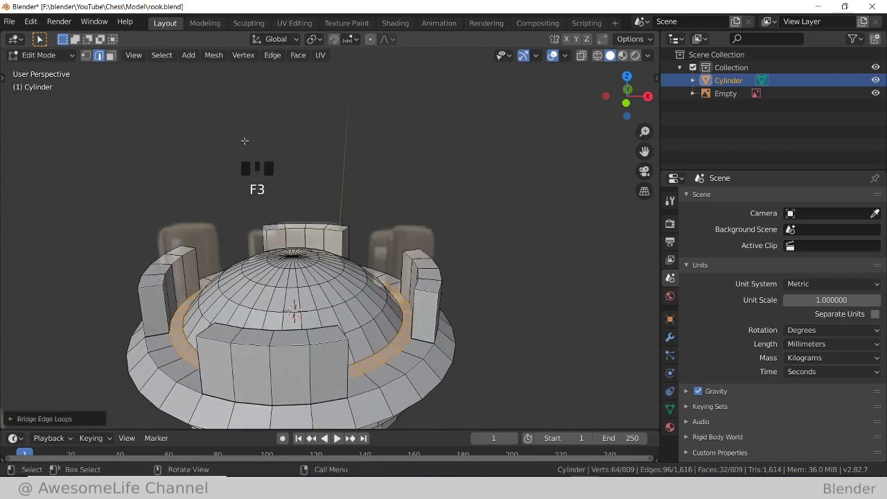
# Select the entire dome by growing the selection from its apex vertex and lower it about 0.5 mm along Z.
pyautogui.moveTo(350, 302); pyautogui.dragTo(177, 161, button='middle')
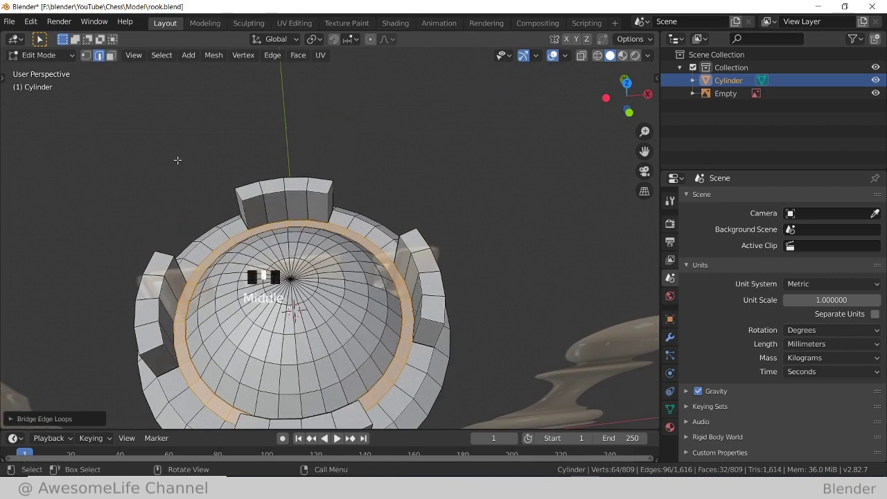
pyautogui.click(86, 56)
pyautogui.click(294, 278)
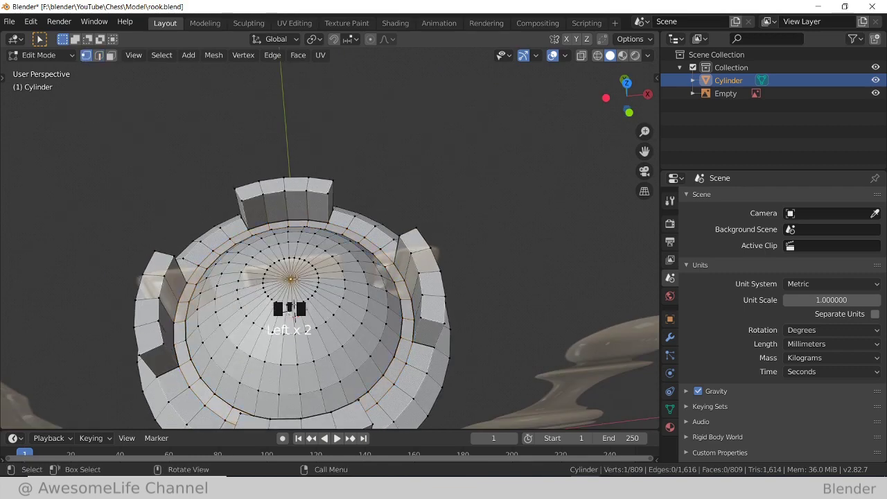
pyautogui.press('ctrl+KP_Add')
pyautogui.press('ctrl+KP_Add')
pyautogui.press('ctrl+KP_Add')
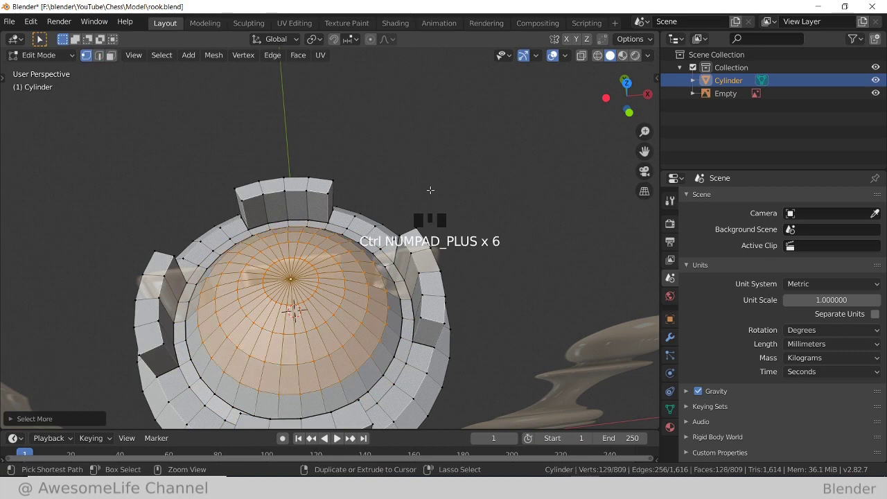
pyautogui.press('g')
pyautogui.press('z')
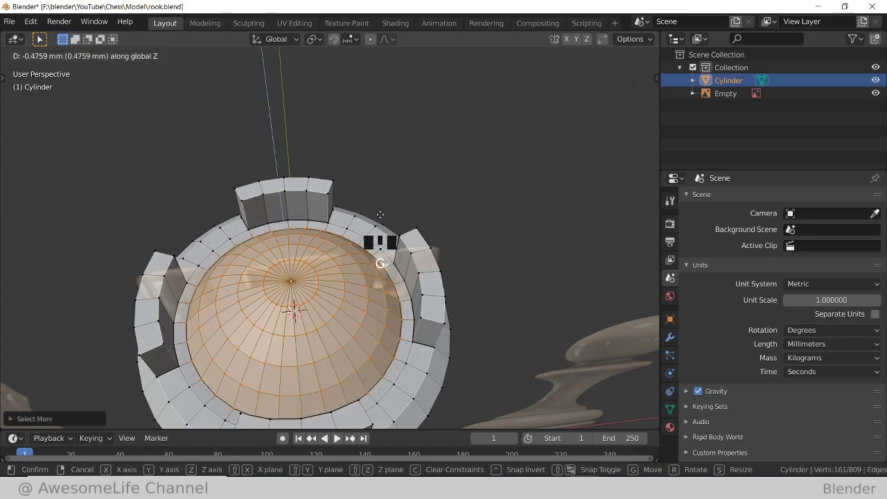
pyautogui.click(382, 220)
# Lower the dome slightly further along Z and save the file from Object Mode.
pyautogui.moveTo(382, 220); pyautogui.dragTo(421, 192, button='middle')
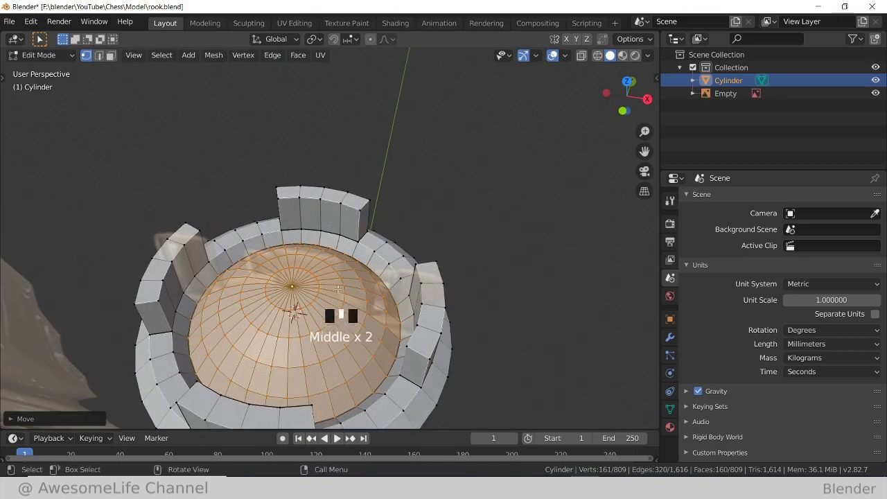
pyautogui.press('g')
pyautogui.press('z')
pyautogui.click(419, 295)
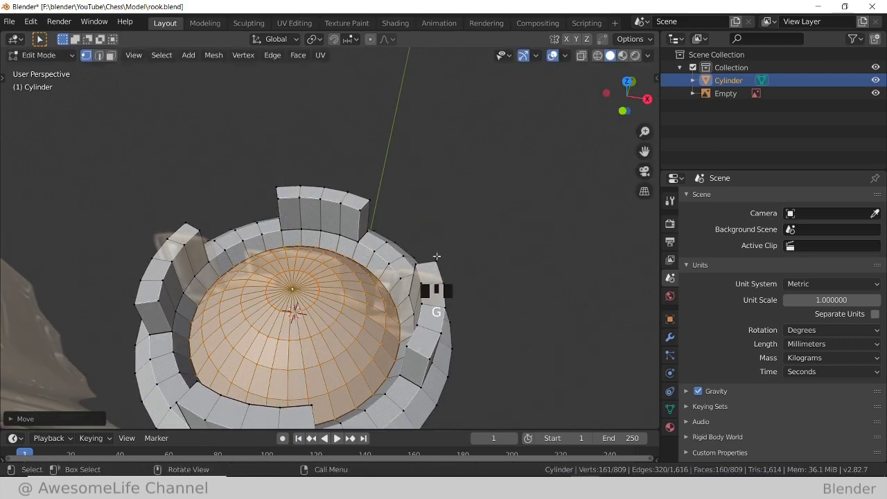
pyautogui.press('Tab')
pyautogui.hotkey('ctrl', 's')
# Examine the complete rook's shape from several angles and distances, including the front view.
pyautogui.moveTo(436, 256); pyautogui.dragTo(443, 301, button='middle')
pyautogui.scroll(-2, 388, 319)
pyautogui.scroll(2, 384, 318)
pyautogui.scroll(-3, 388, 323)
pyautogui.scroll(2, 381, 329)
pyautogui.scroll(-3, 316, 323)
pyautogui.scroll(1, 346, 335)
pyautogui.press('KP_1')
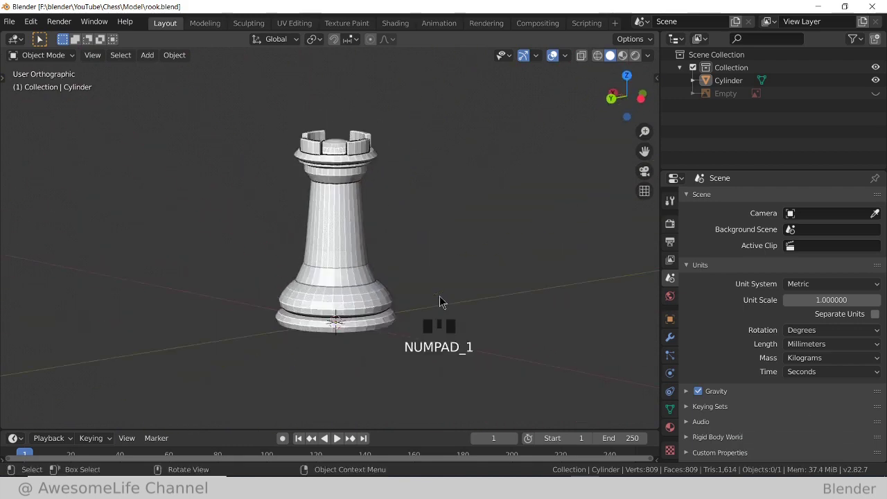
pyautogui.scroll(3, 469, 293)
pyautogui.scroll(-3, 470, 293)
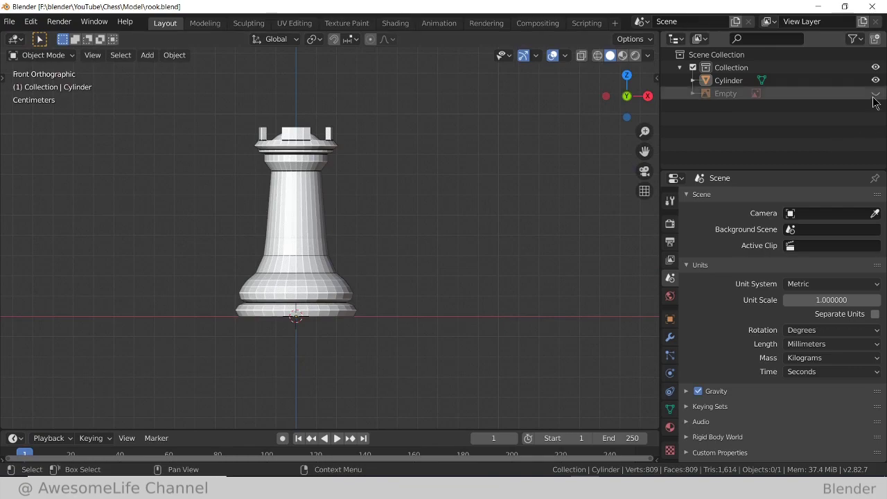